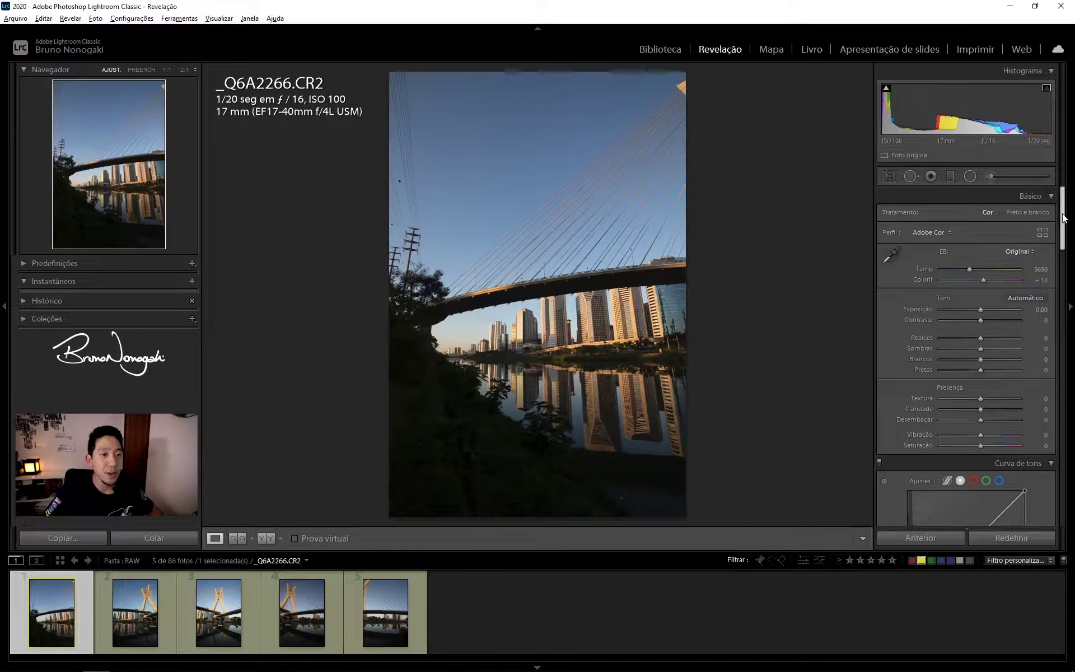
Step: Enable Remove Chromatic Aberration and lens profile corrections in Lens Corrections
scroll(963, 308, "down", 5)
scroll(952, 347, "down", 5)
scroll(945, 382, "down", 3)
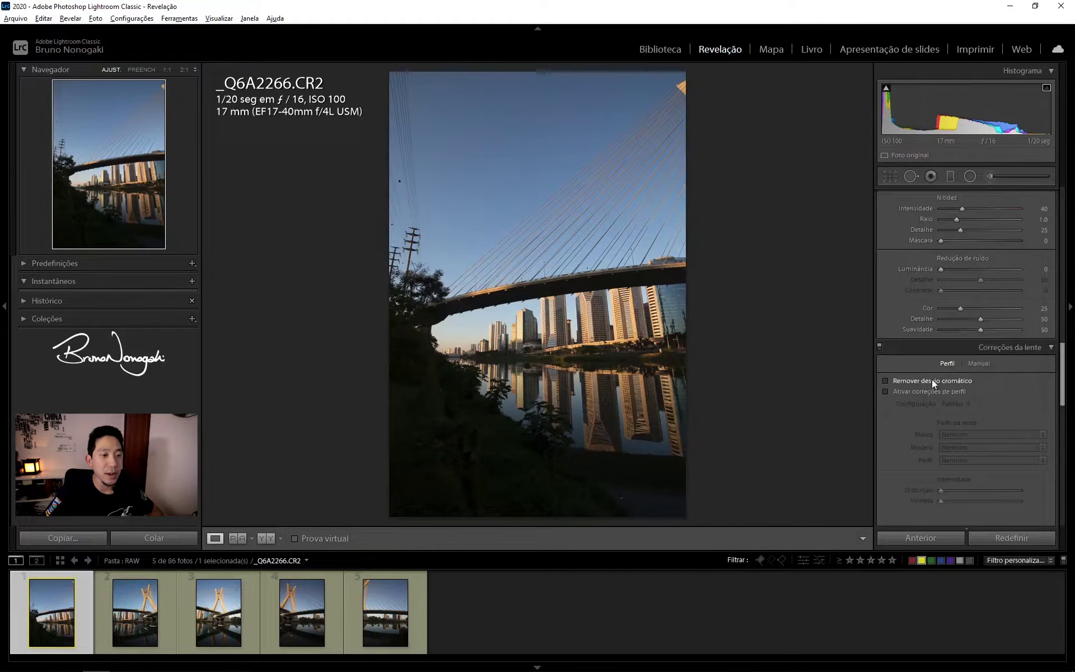
left_click(931, 380)
left_click(922, 392)
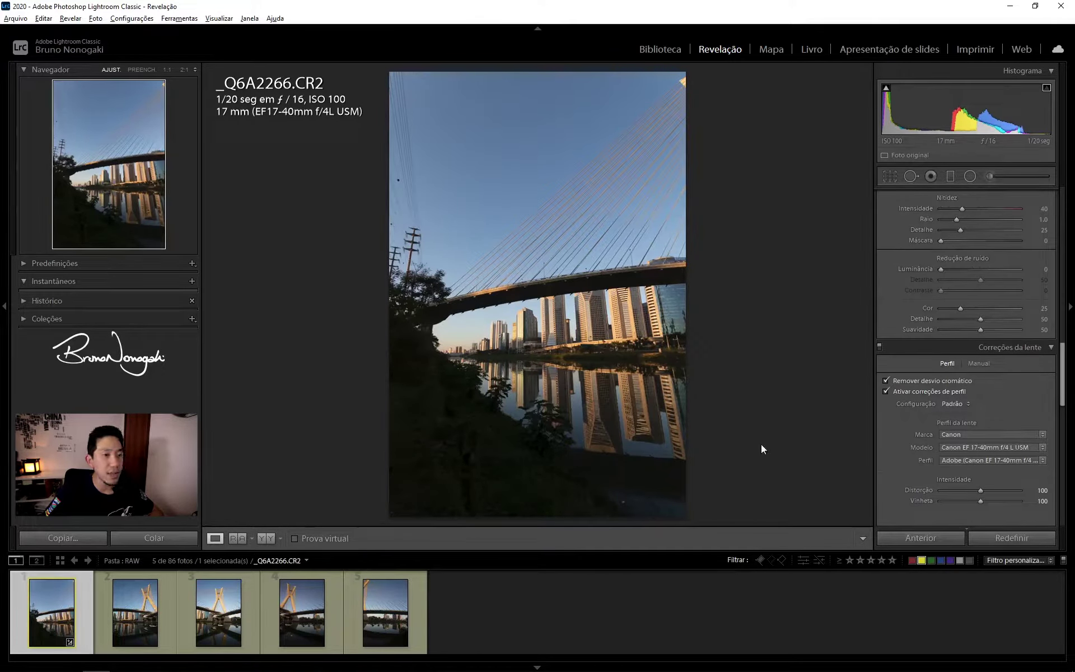
Step: Set sharpening Masking to 94 while previewing the masked edges
left_click_drag(942, 240, 945, 240)
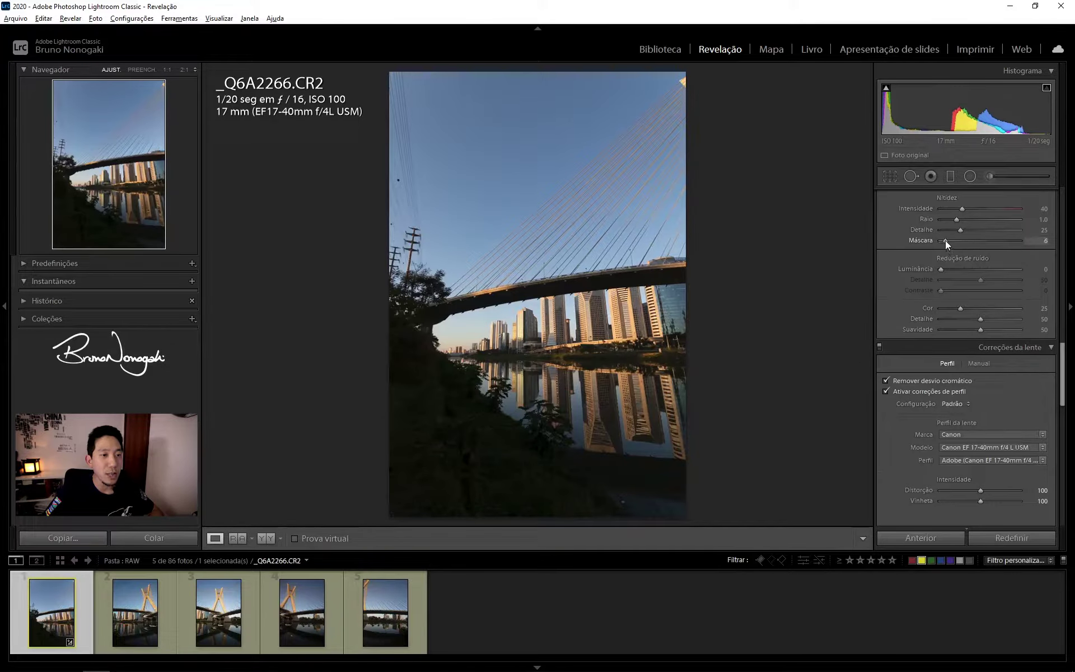
left_click(1013, 238, "alt")
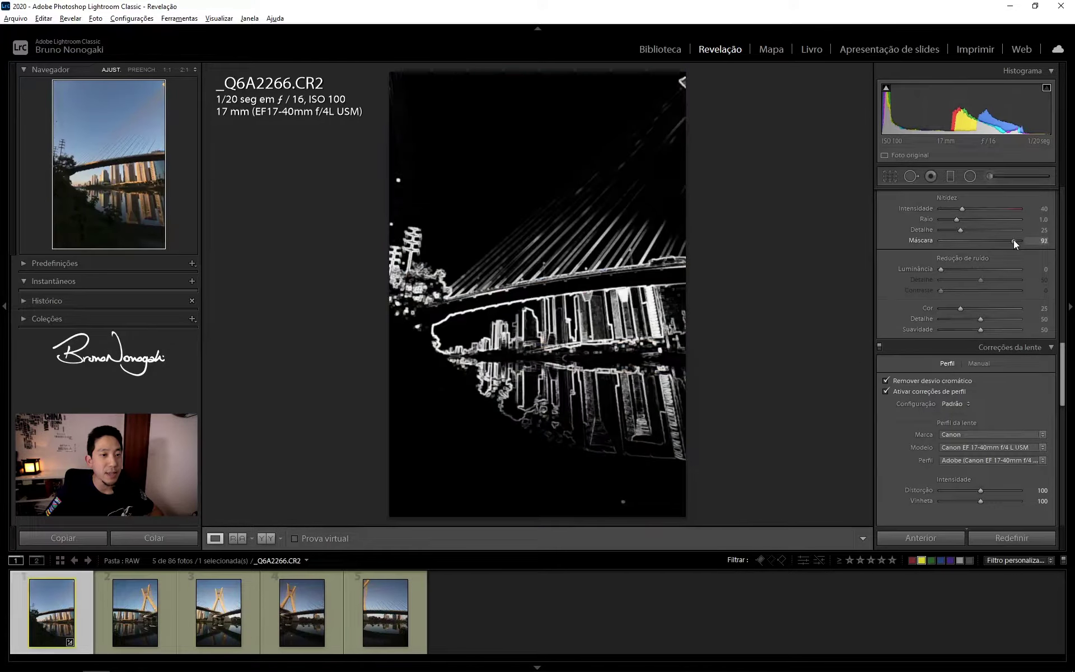
left_click_drag(1013, 239, 1015, 240)
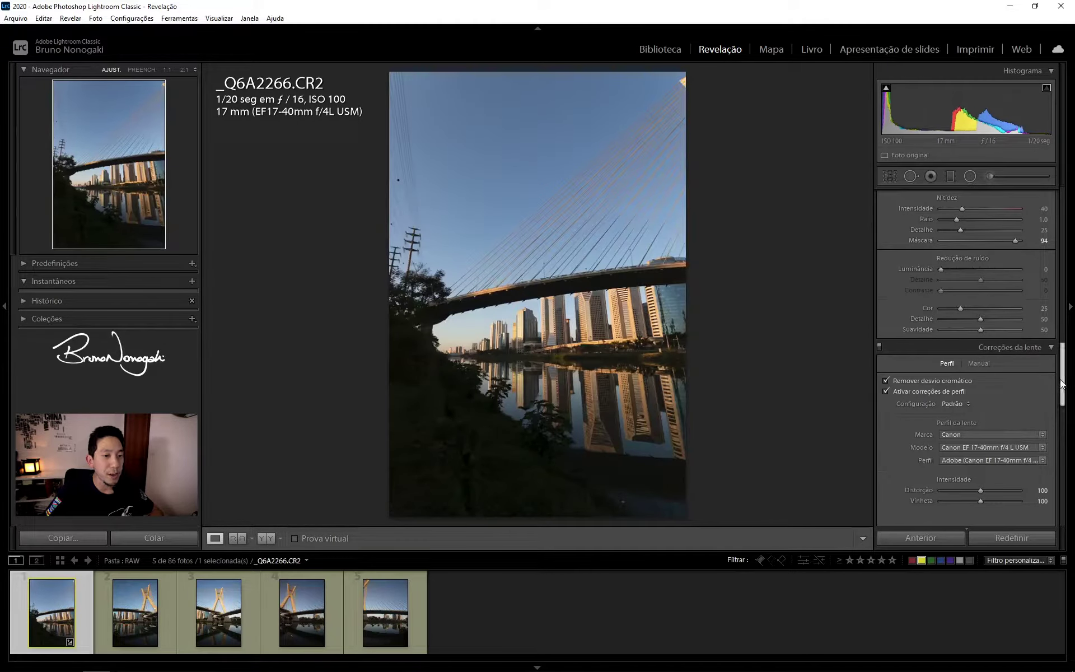
Step: Sync the first photo's lens and sharpening settings to all five bridge photos
left_click(374, 596, "shift")
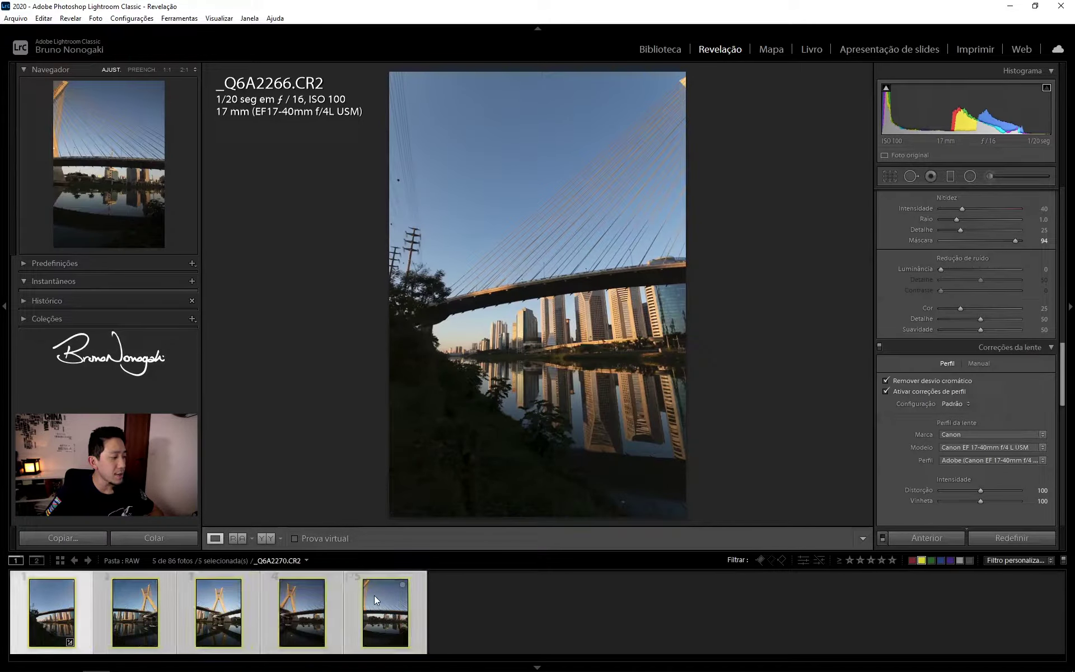
left_click(930, 537)
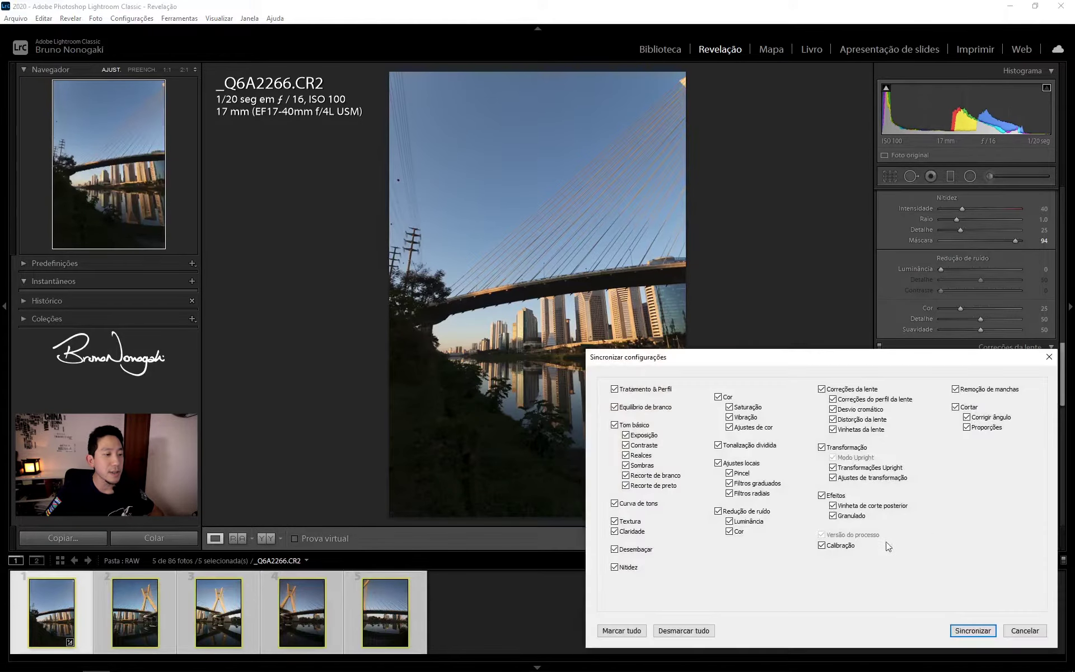
left_click(952, 628)
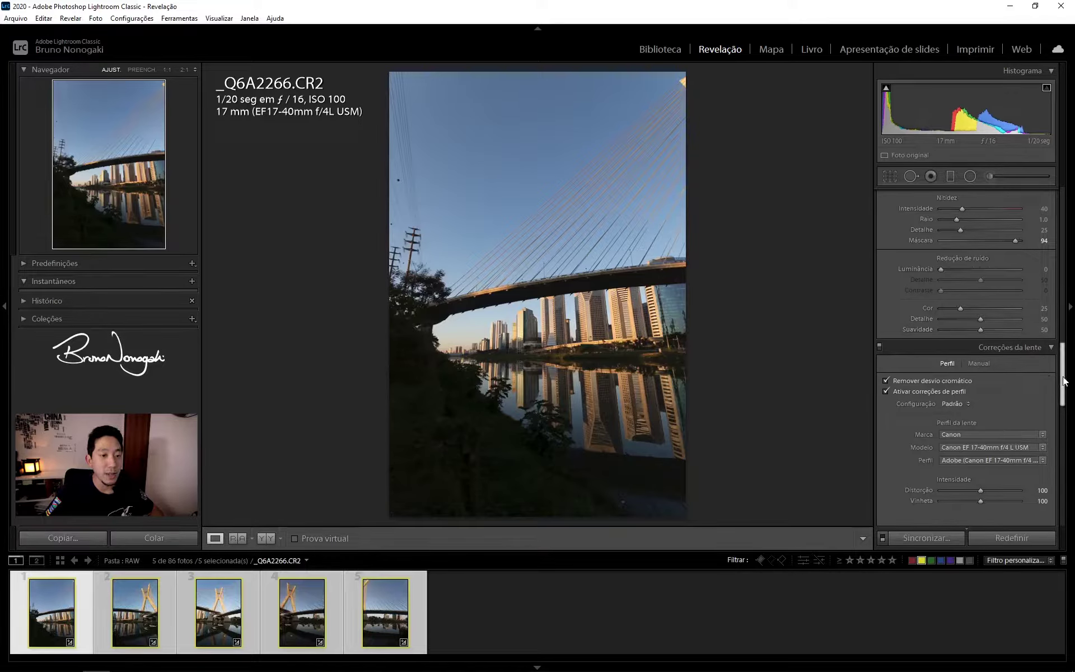
Step: Check _Q6A2268.CR2, return to _Q6A2266.CR2, and match total exposures across all five
scroll(1036, 368, "up", 10)
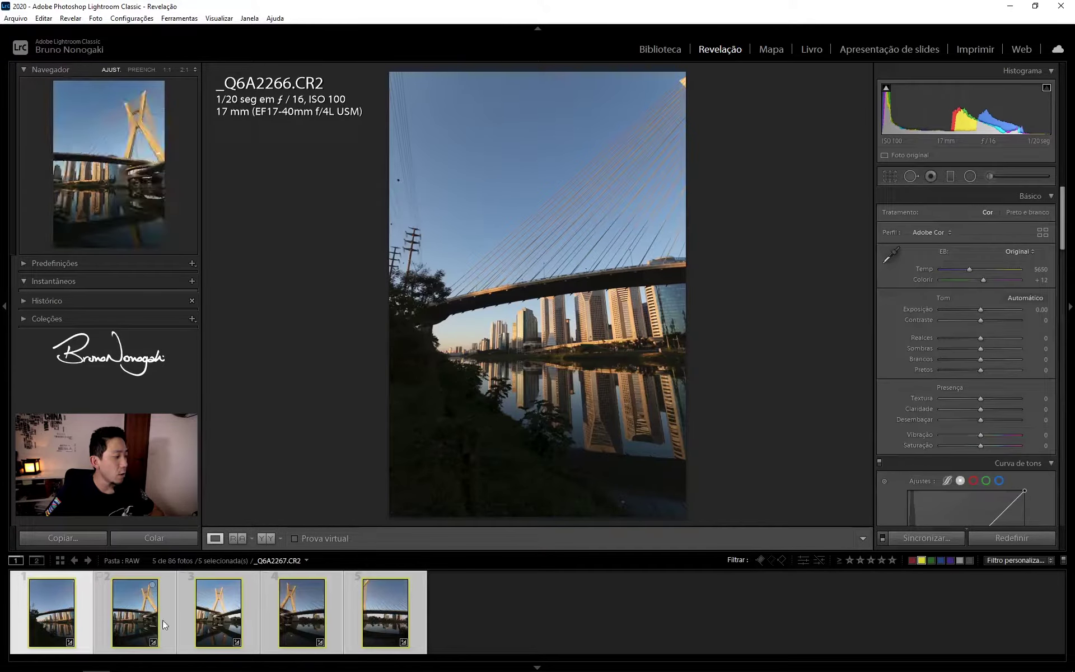
left_click(233, 601)
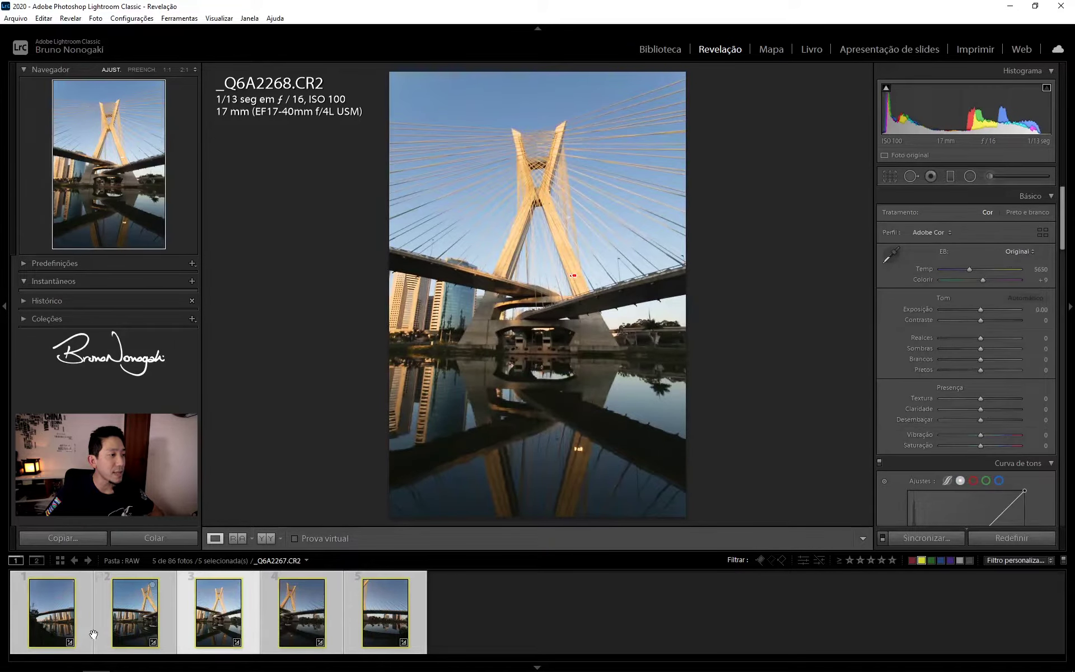
left_click(70, 630)
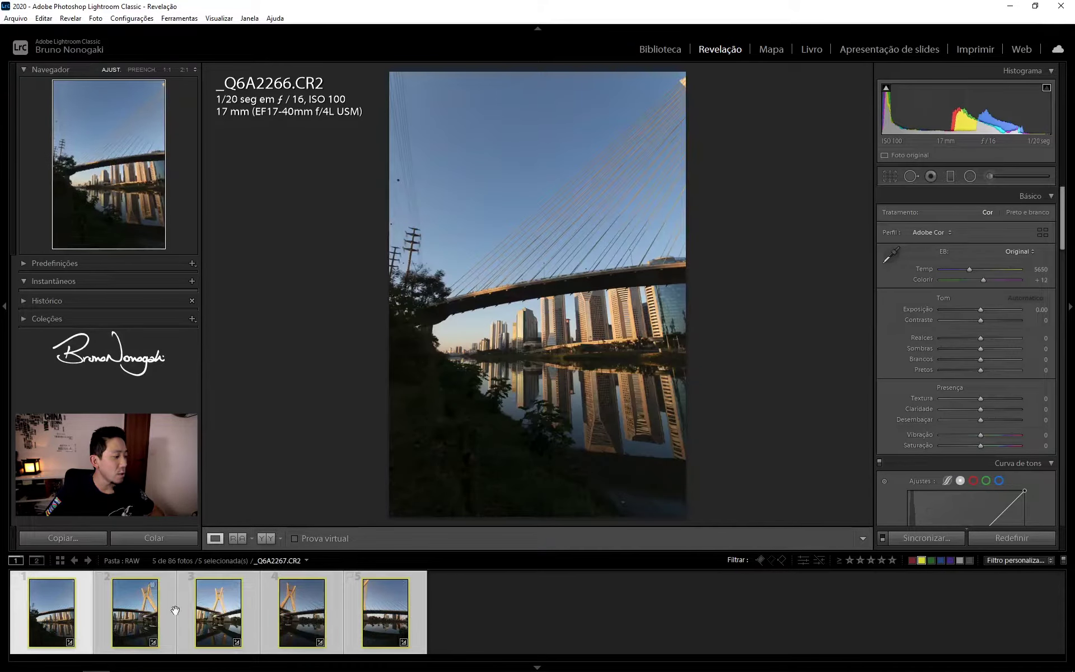
mouse_move(385, 612)
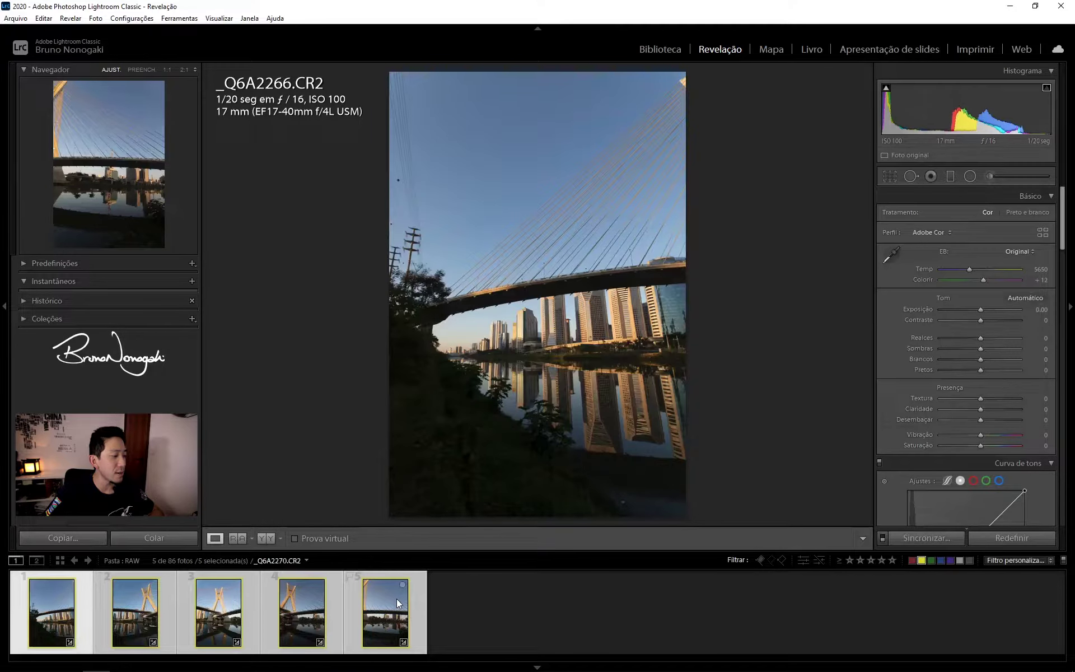
left_click(145, 20)
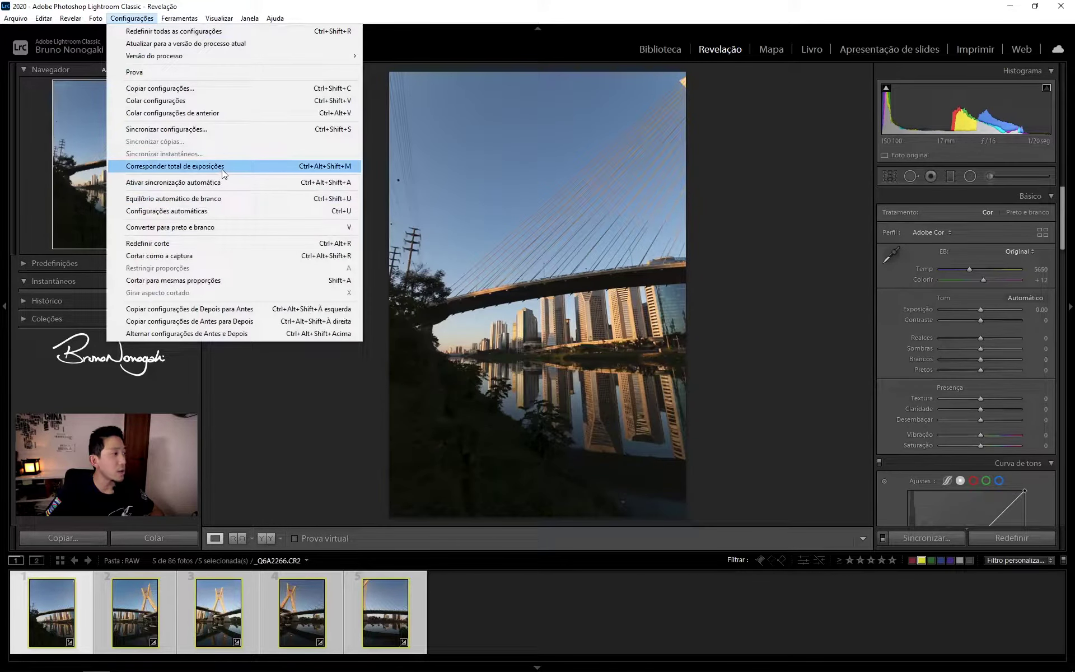
left_click(222, 169)
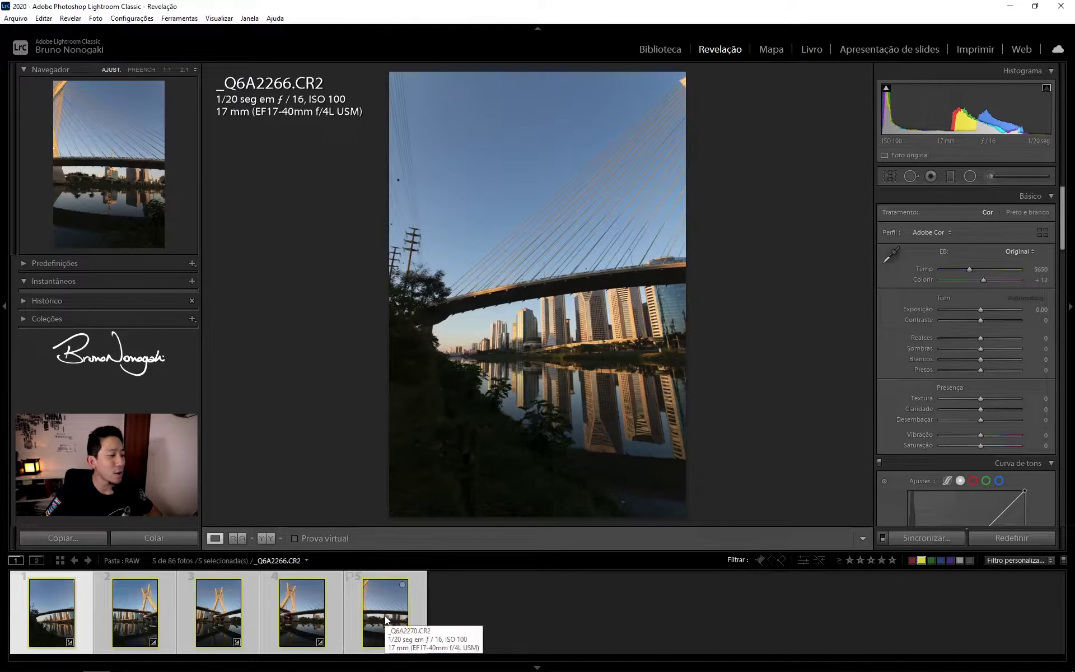
Step: Open a full-screen Photo Merge panorama preview of the five photos
right_click(386, 620)
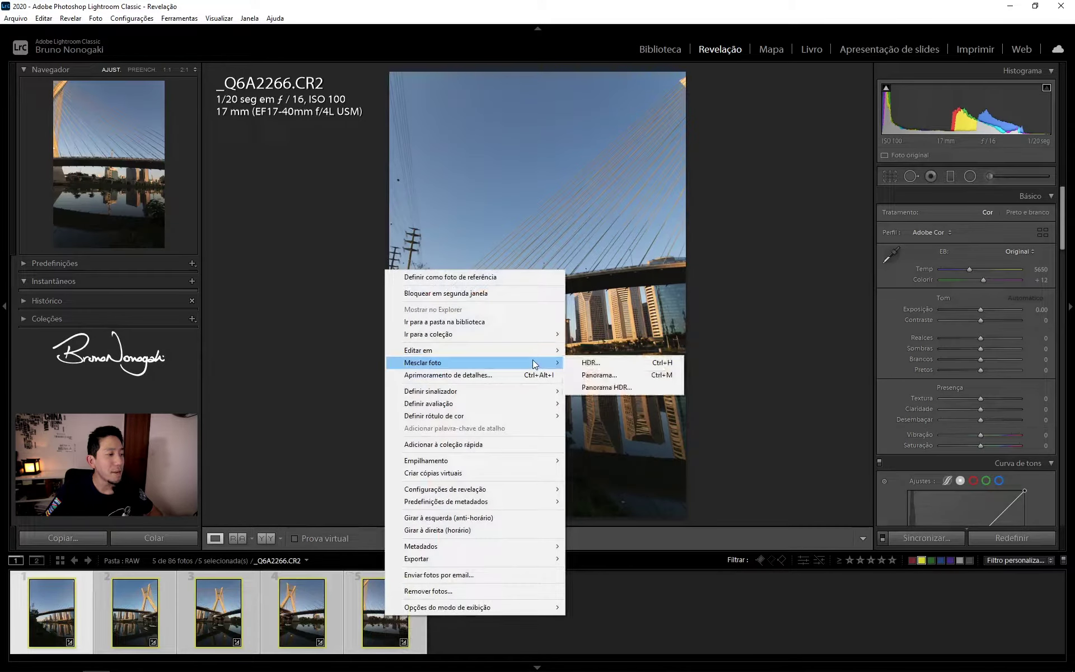
left_click(603, 375)
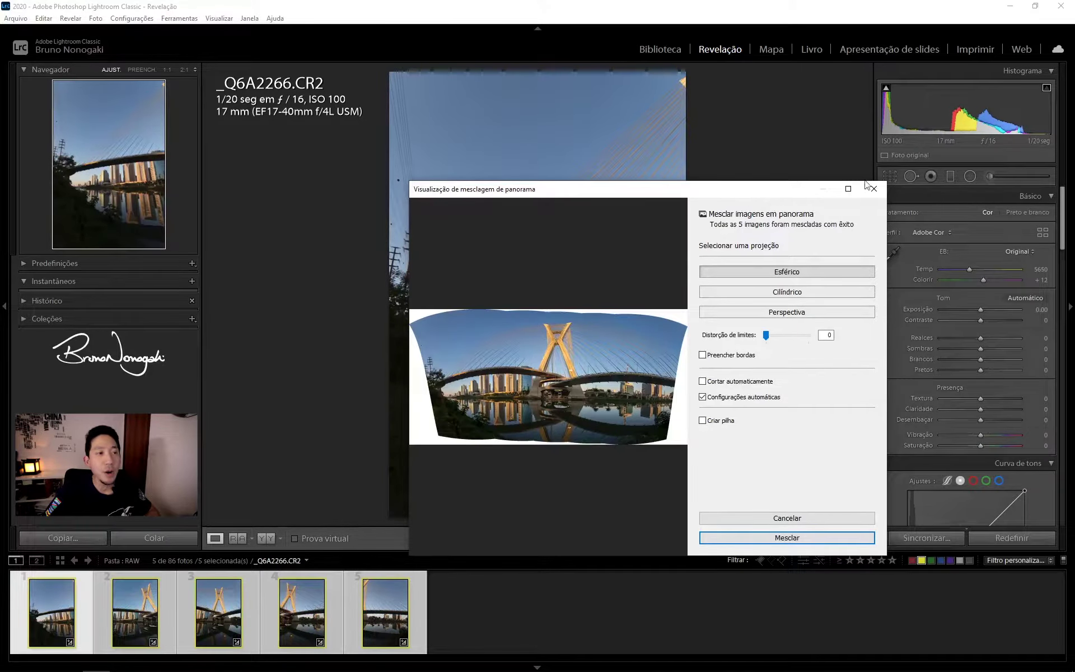
left_click(846, 189)
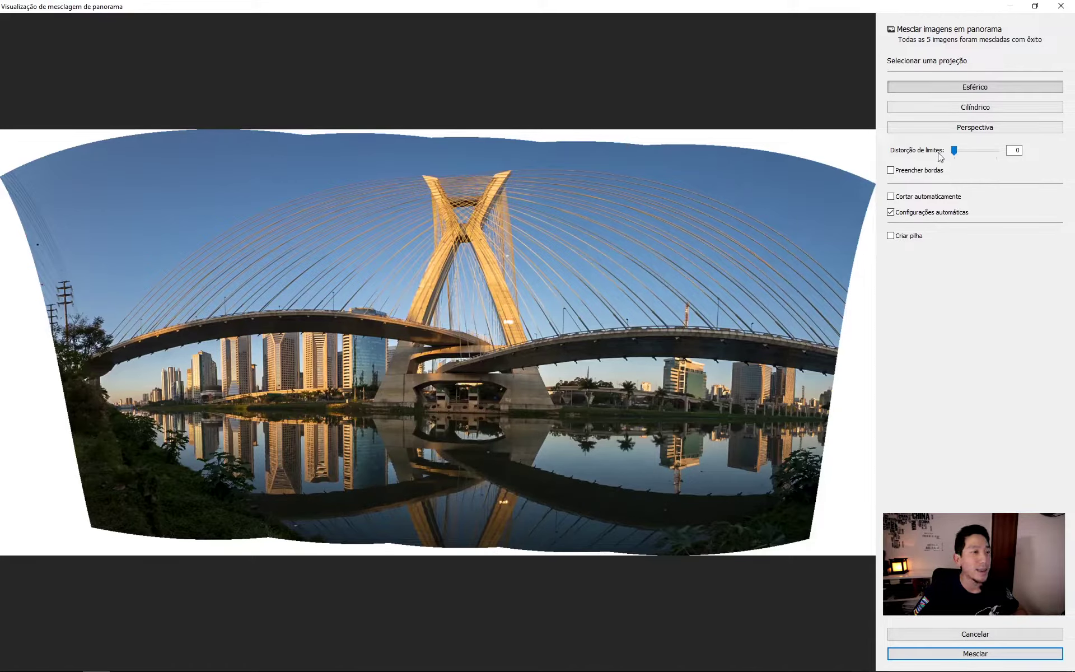
Step: Compare cylindrical and perspective projections, return to spherical, and cancel the preview
left_click(973, 108)
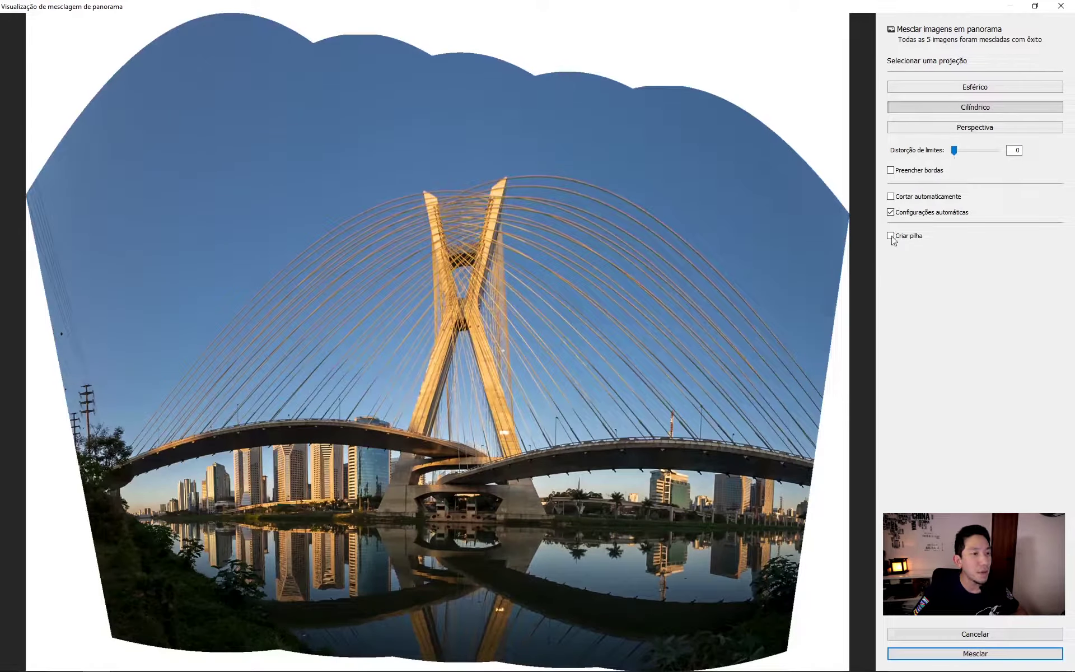
left_click(972, 128)
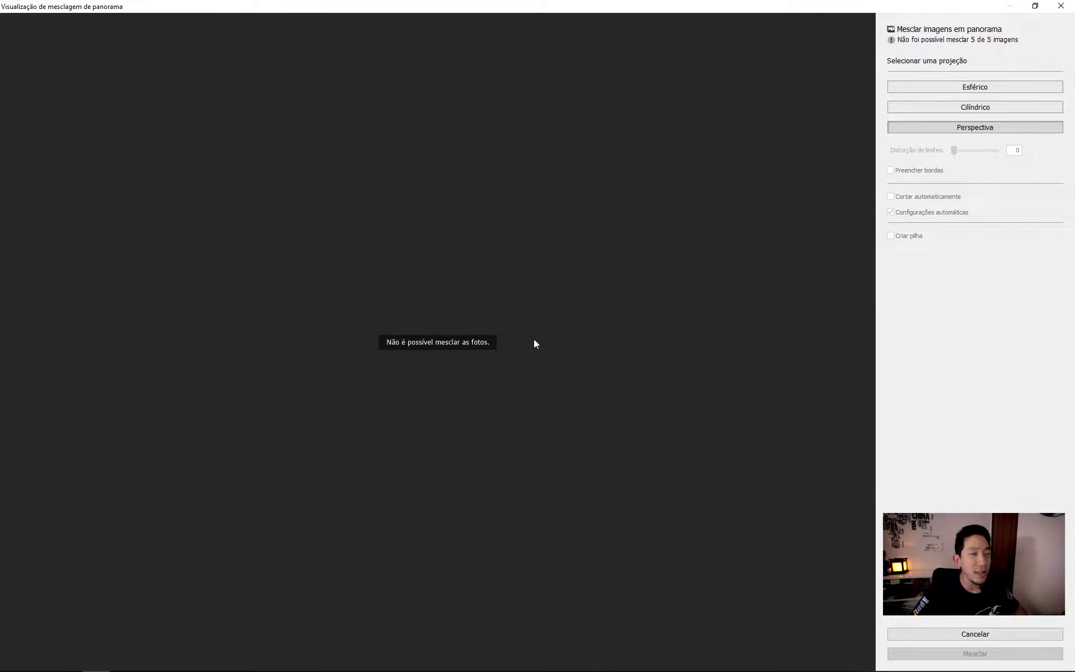
left_click(978, 88)
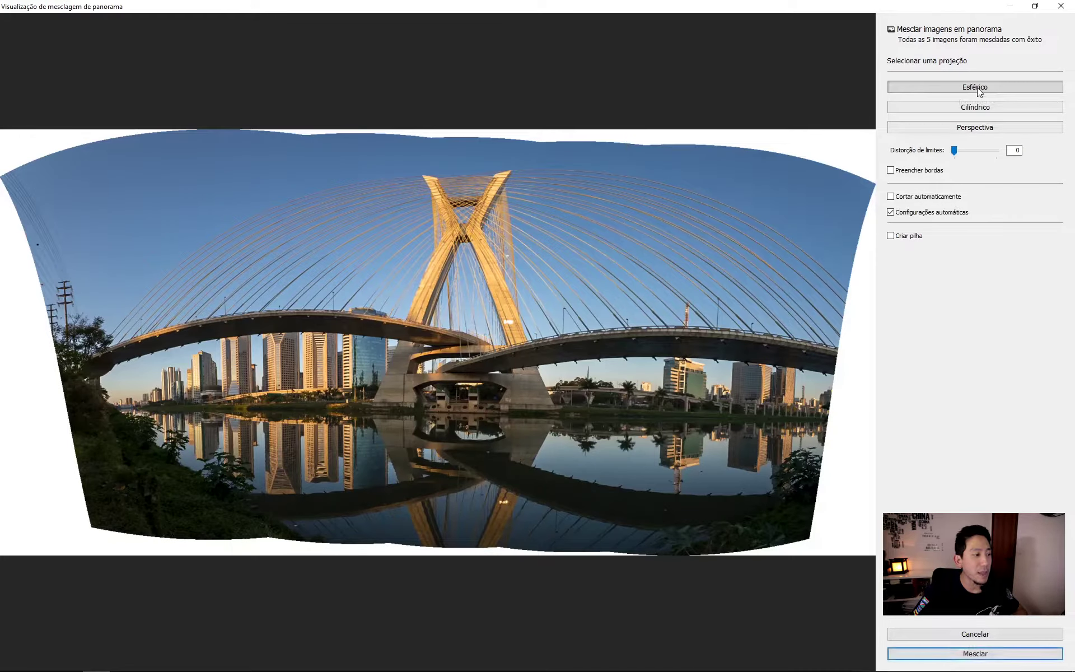
left_click(999, 633)
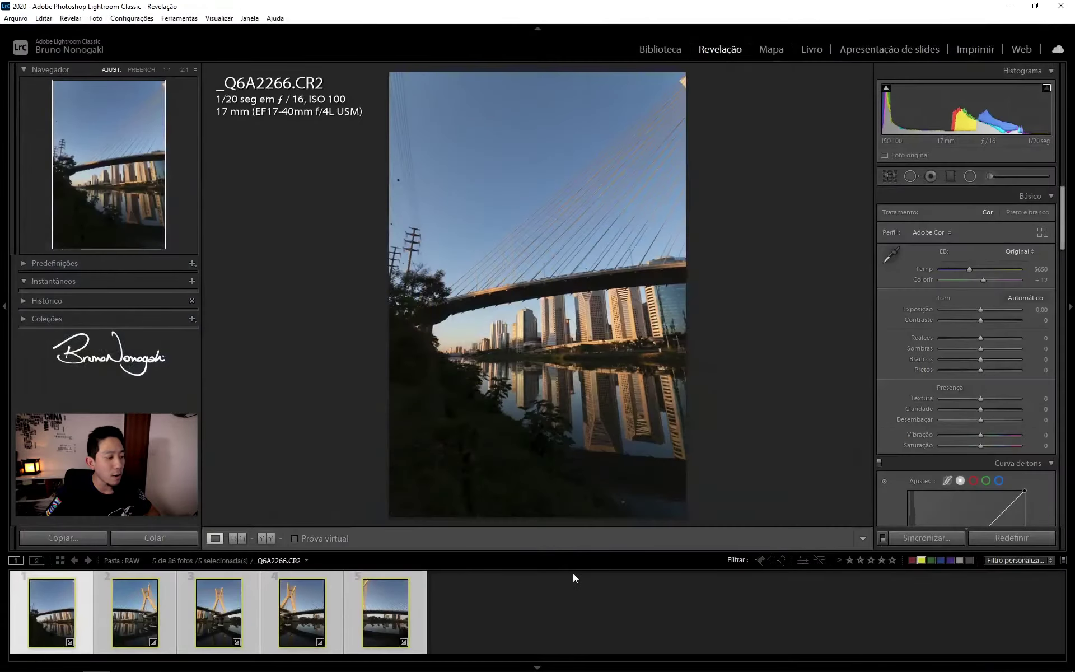
right_click(380, 610)
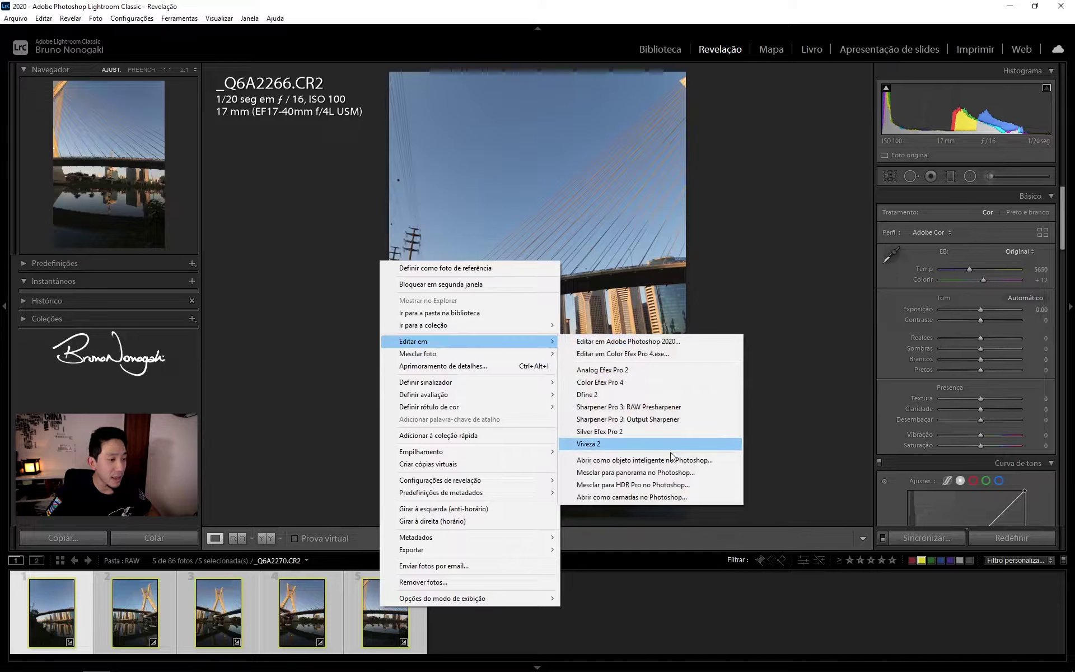
mouse_move(469, 341)
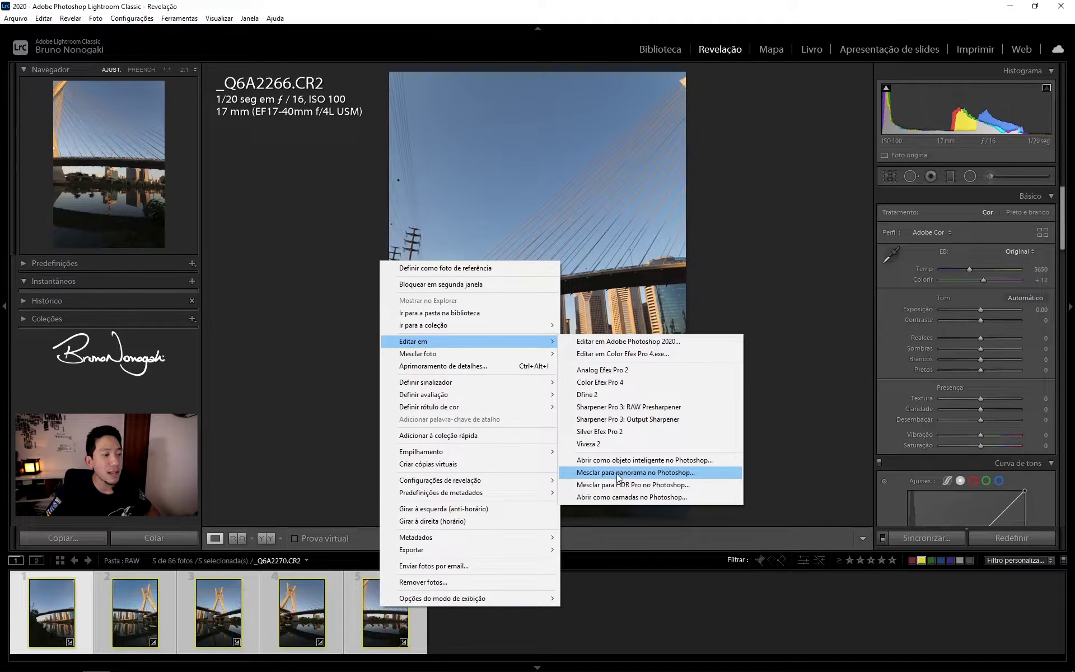
Step: Merge the five photos to a Photoshop panorama with Auto layout and blended images
left_click(656, 477)
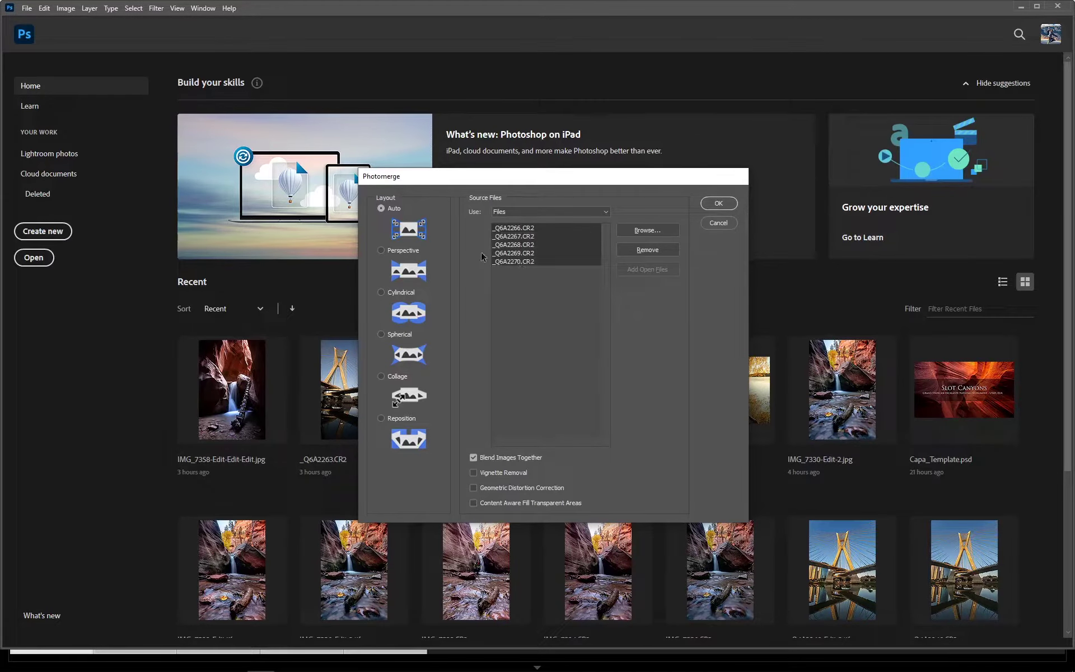
left_click(729, 205)
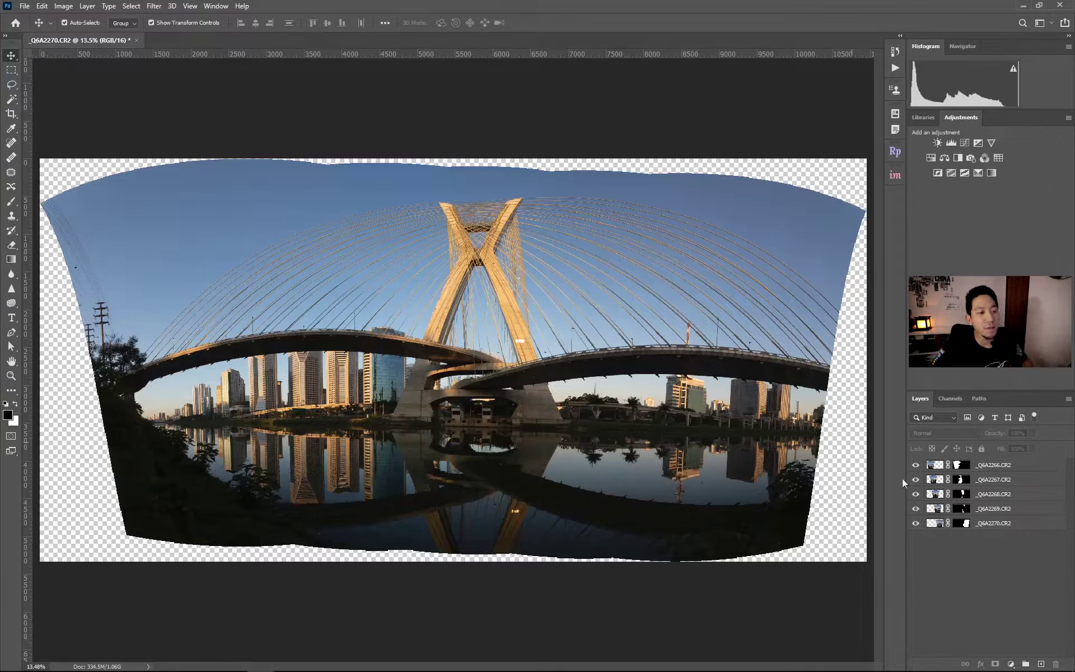
Step: Merge all five panorama layers into one layer and duplicate it
left_click(1005, 526)
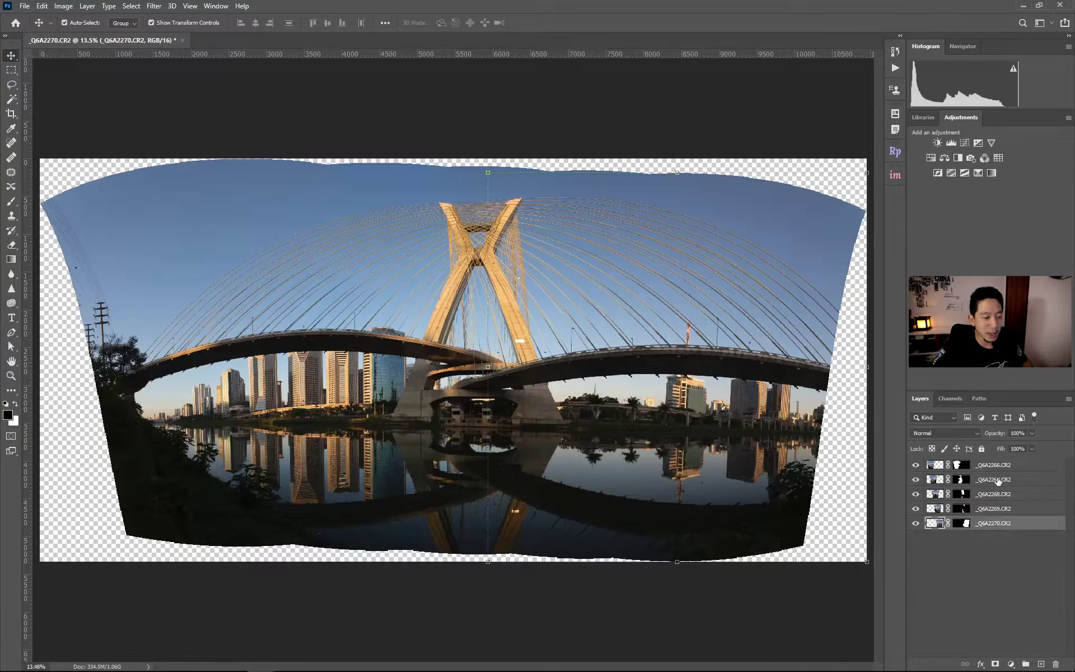
key("ctrl+alt+a")
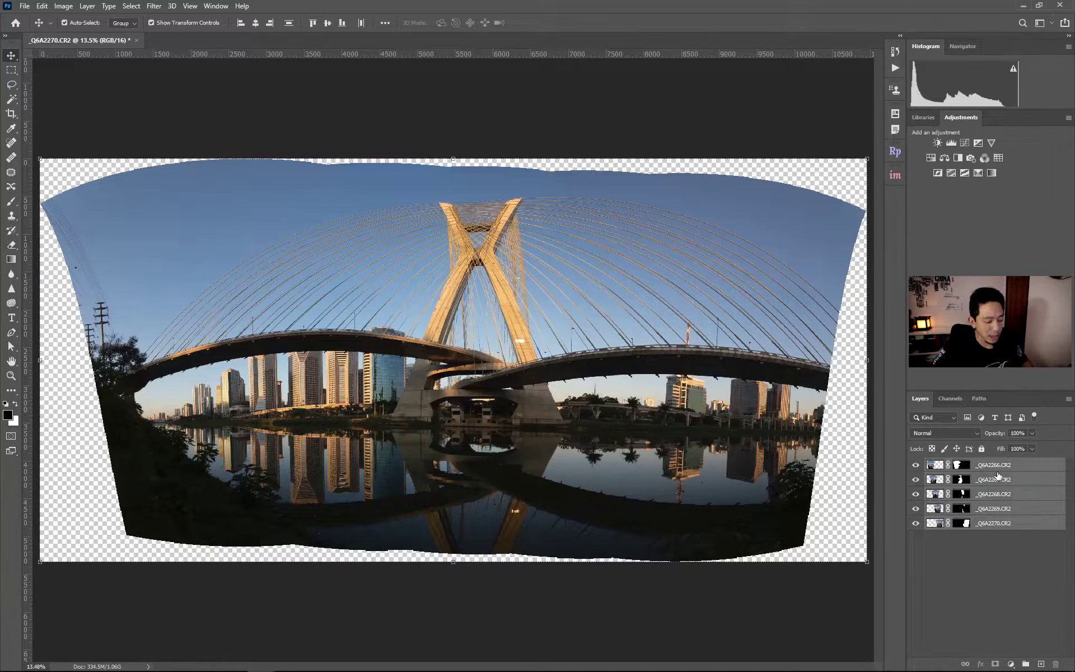
key("ctrl+e")
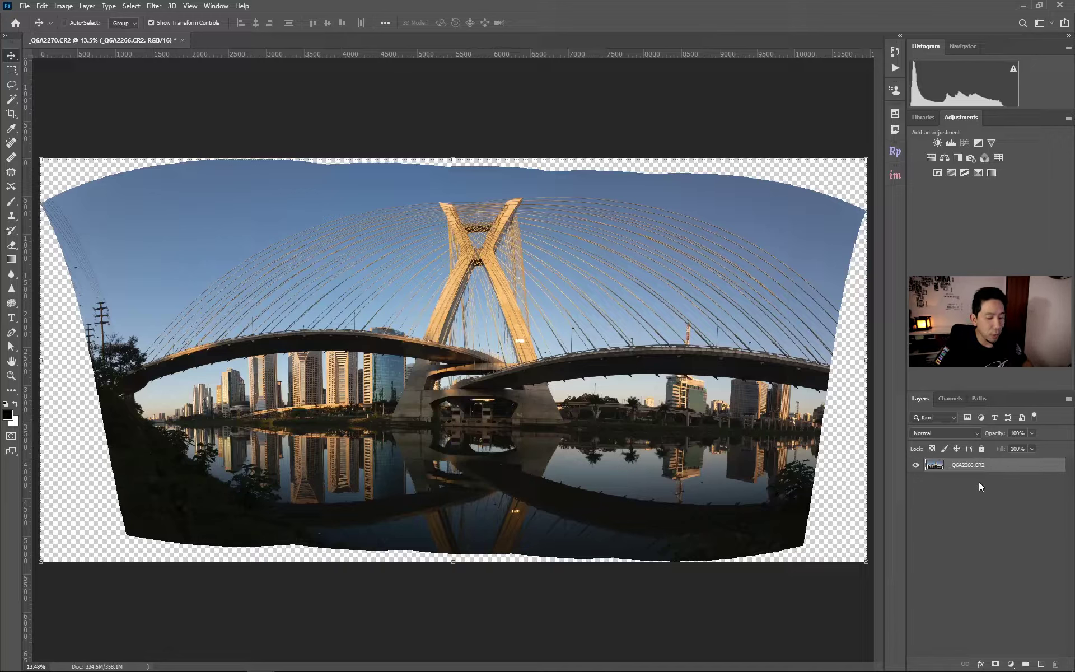
key("ctrl+j")
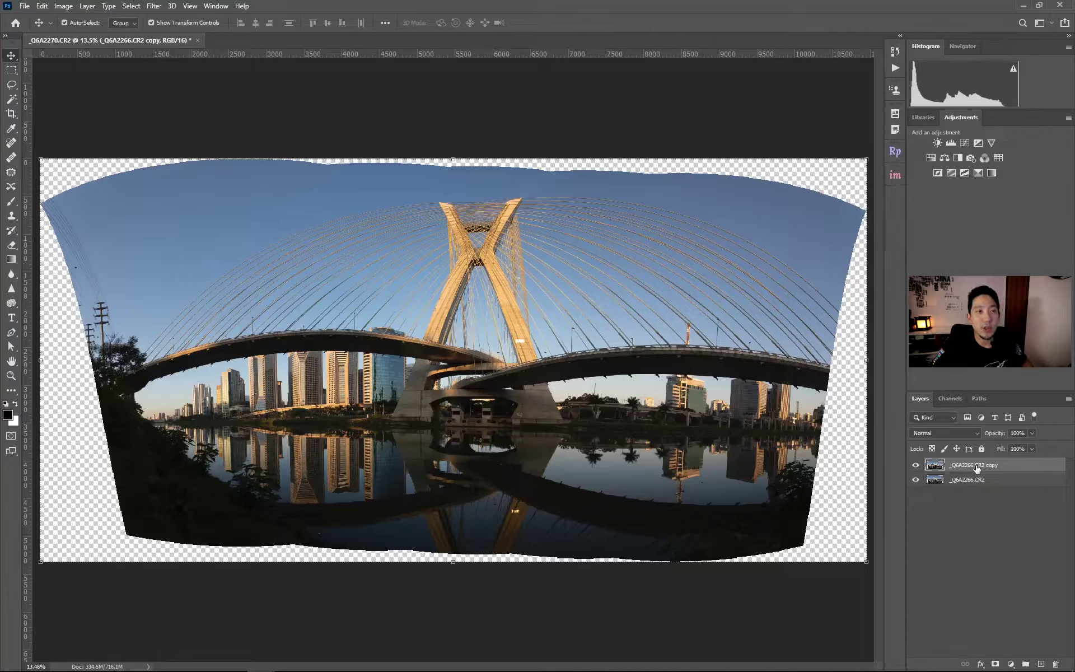
left_click(160, 5)
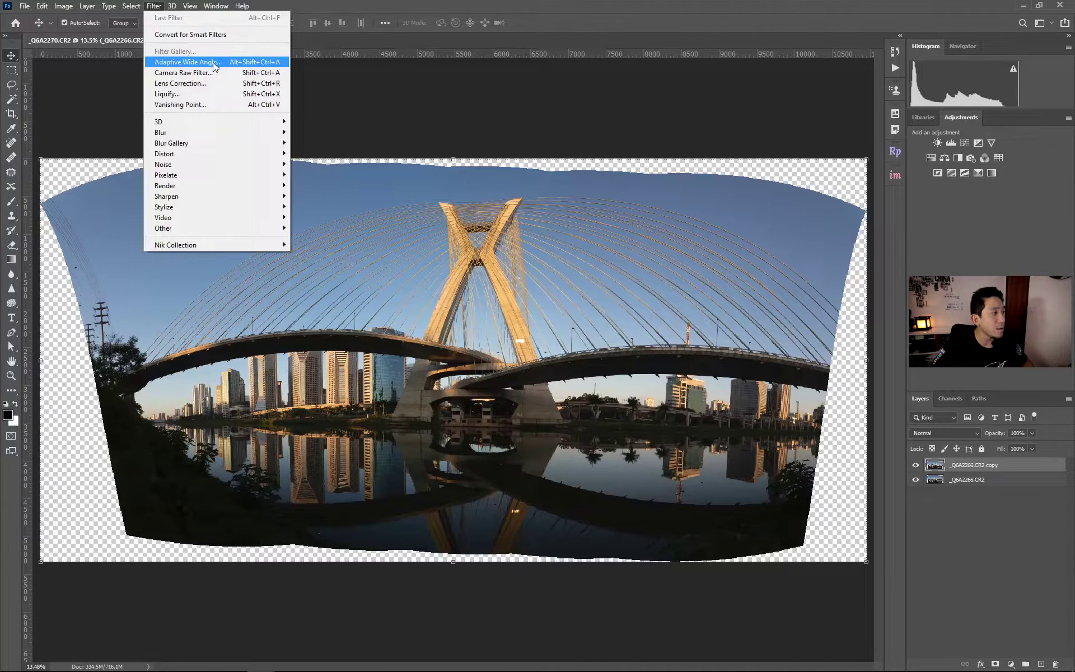
Step: Apply Adaptive Wide Angle to the panorama copy, using Panorama correction at 100%
left_click(211, 64)
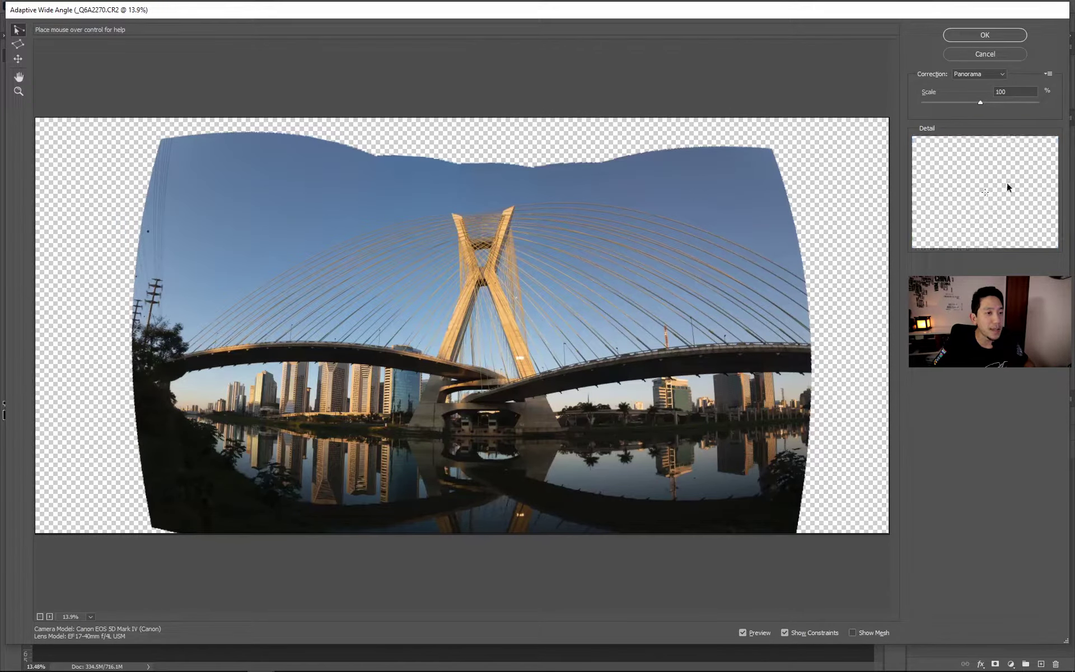
Step: Draw constraint lines along the top cables from the pylon and along the waterline
left_click(472, 212)
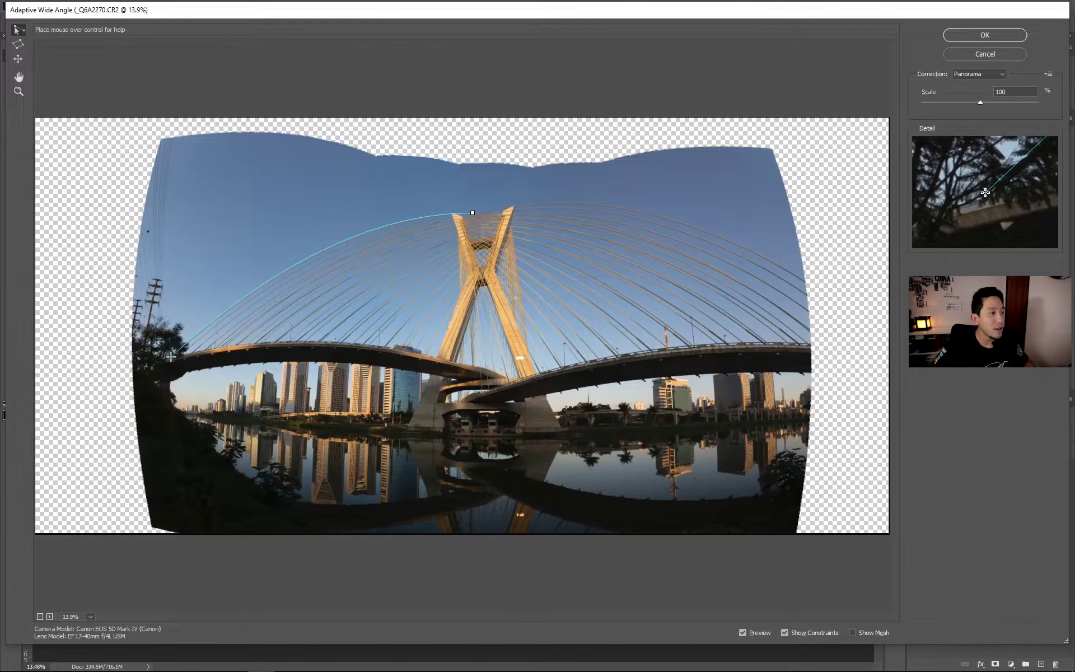
left_click(180, 356)
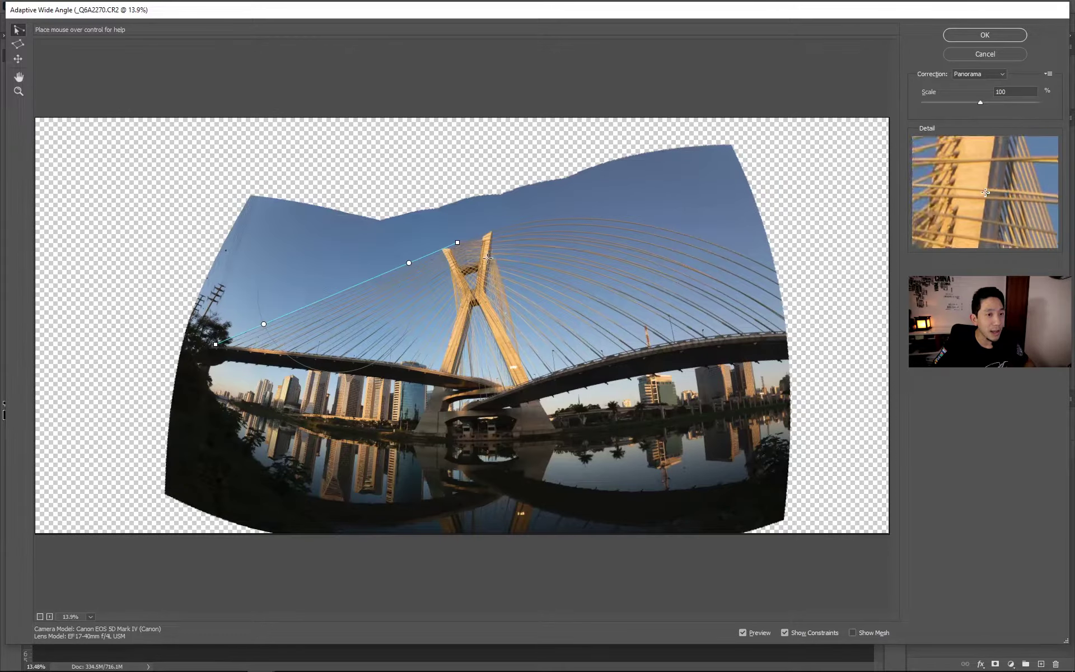
left_click(487, 257)
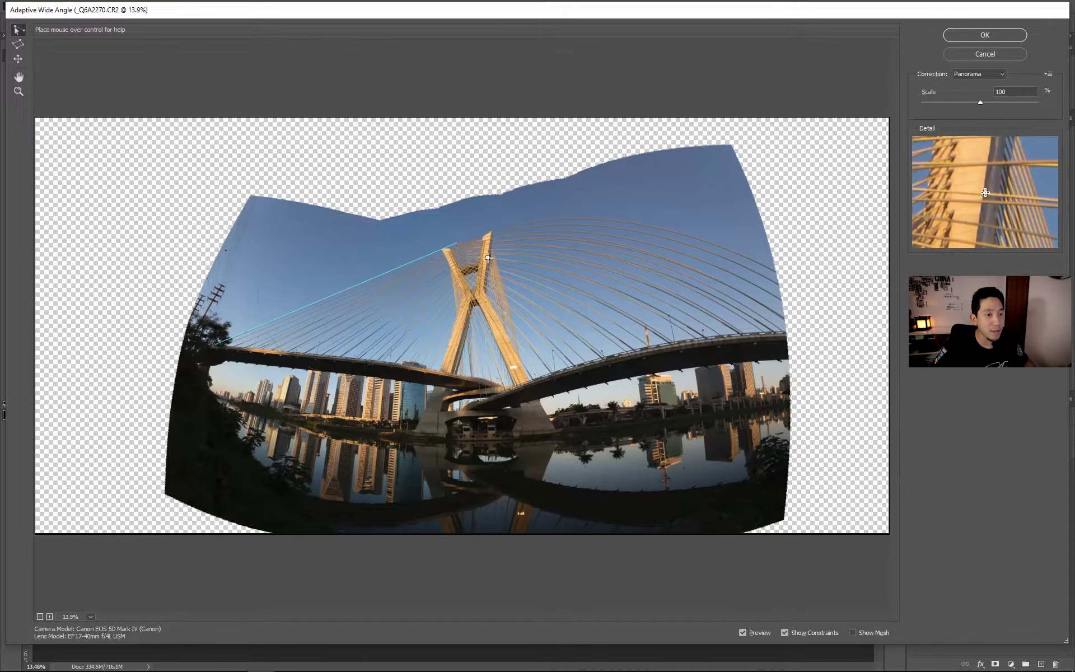
left_click(706, 338)
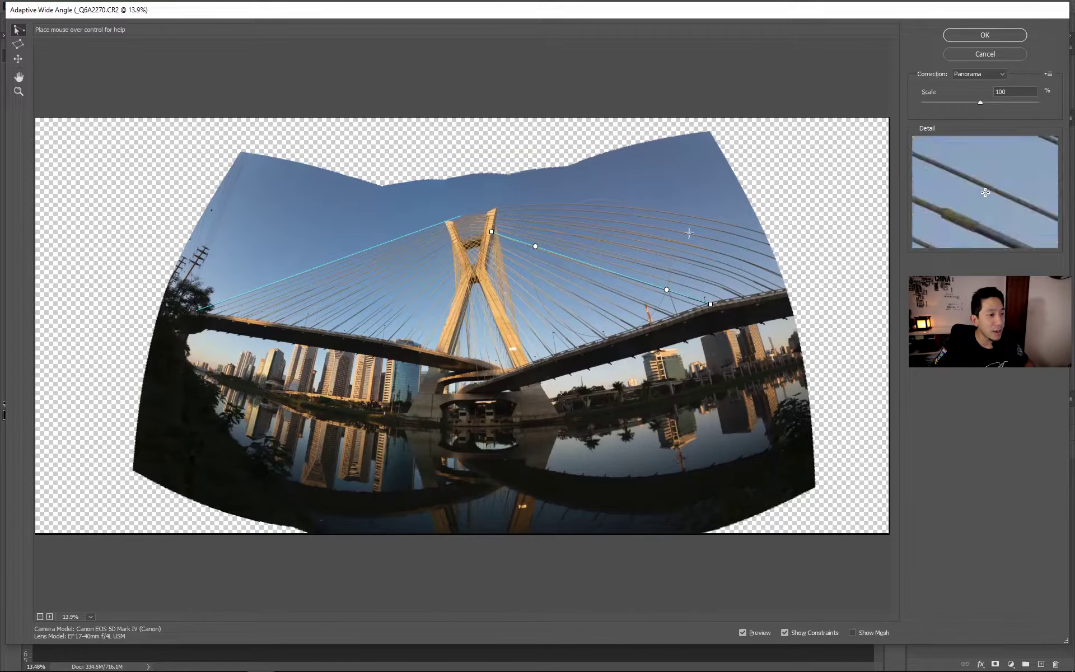
left_click(476, 212)
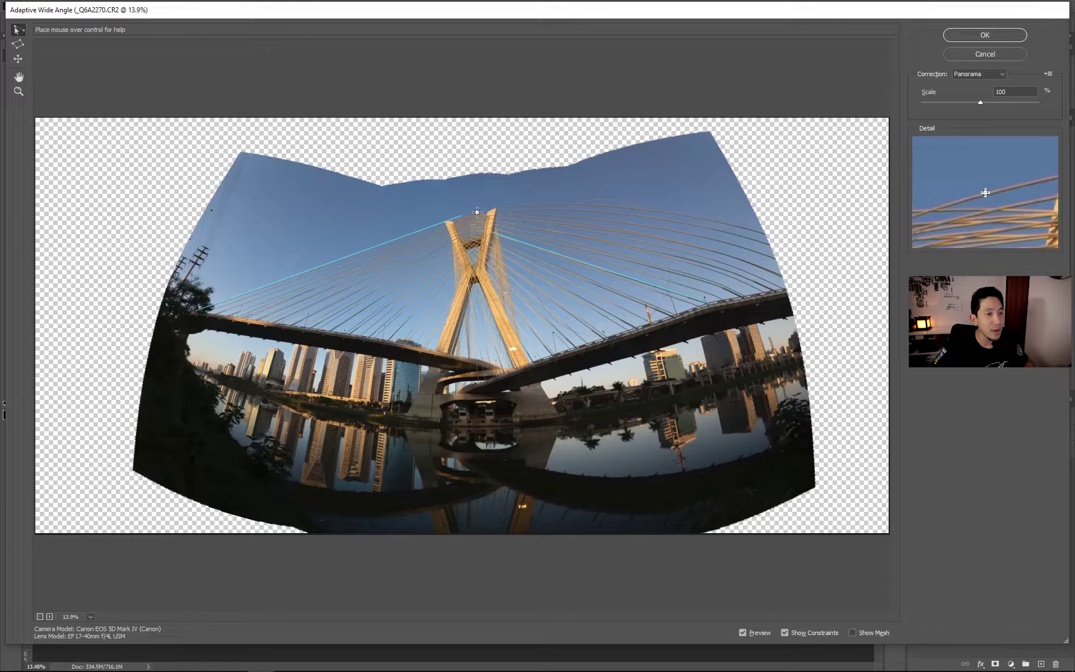
left_click(771, 235)
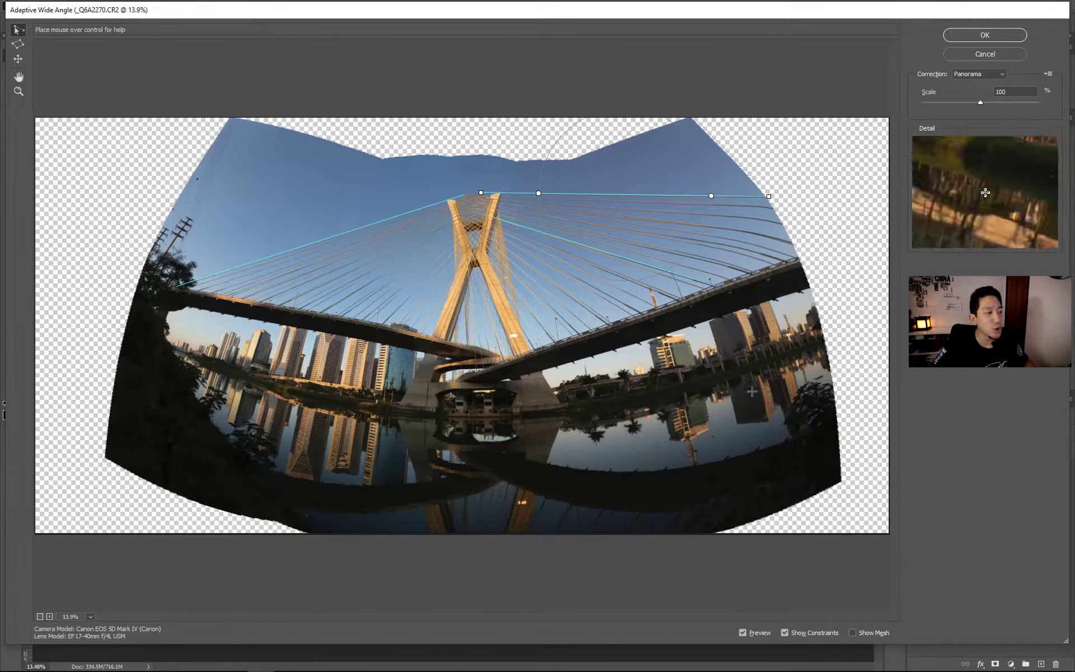
left_click(177, 348)
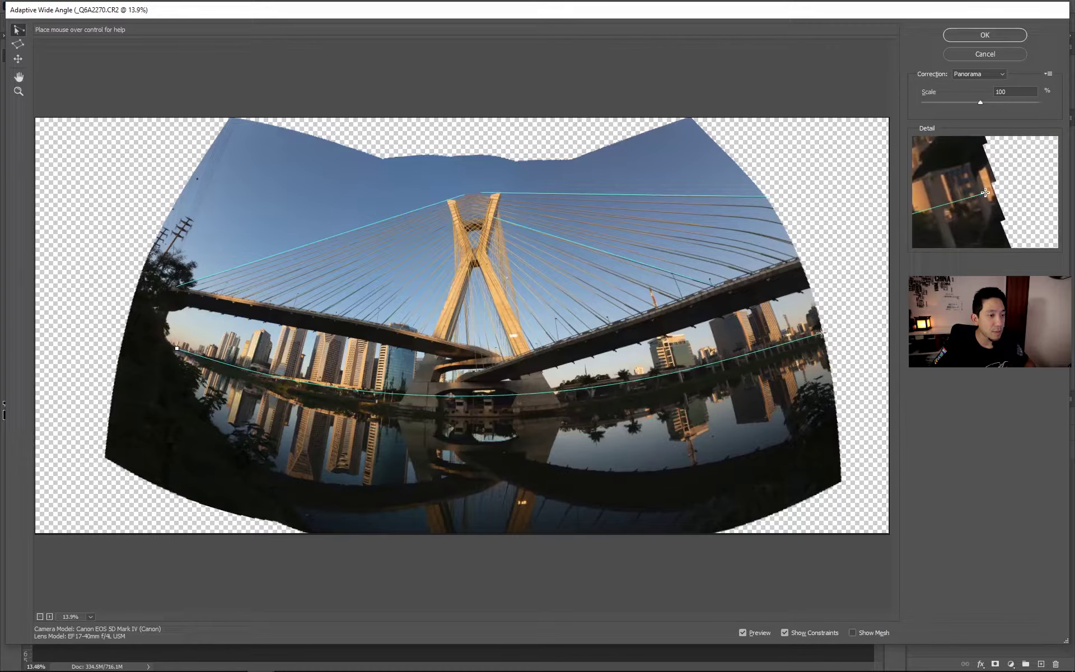
left_click(805, 345)
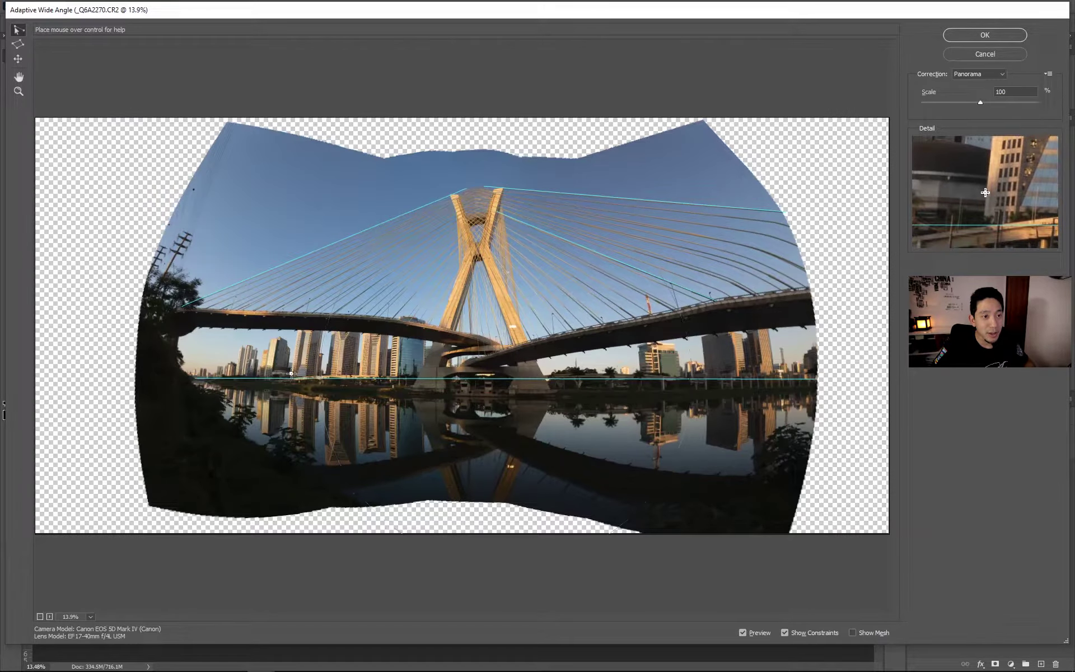
Step: Add vertical constraints on two left buildings rotated upright, plus a line at the bridge deck
left_click(291, 372)
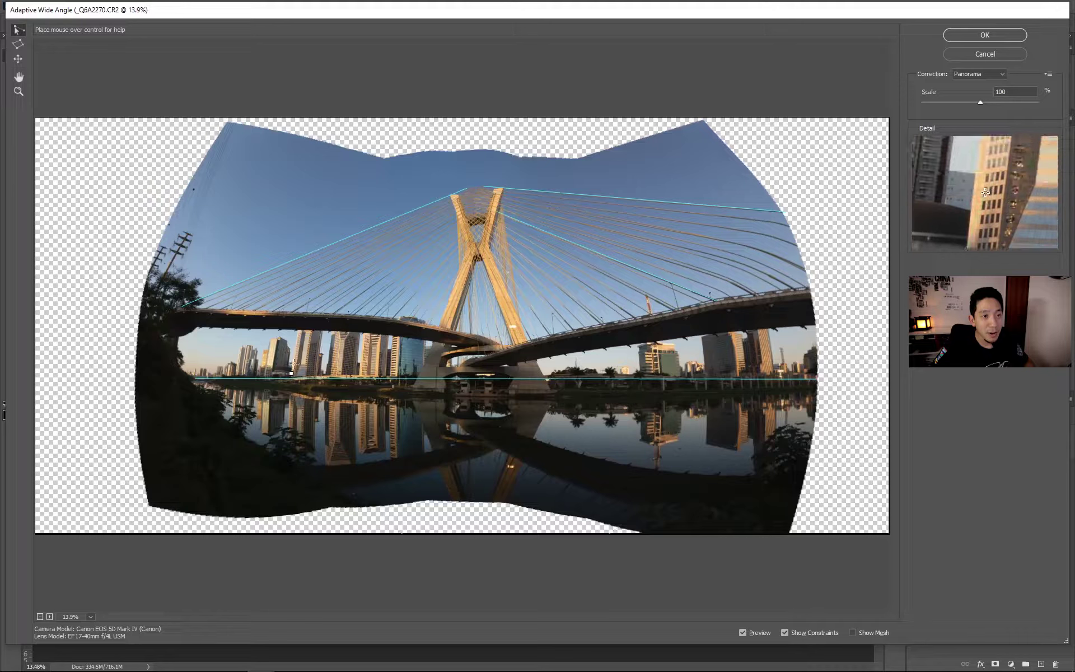
left_click(296, 333)
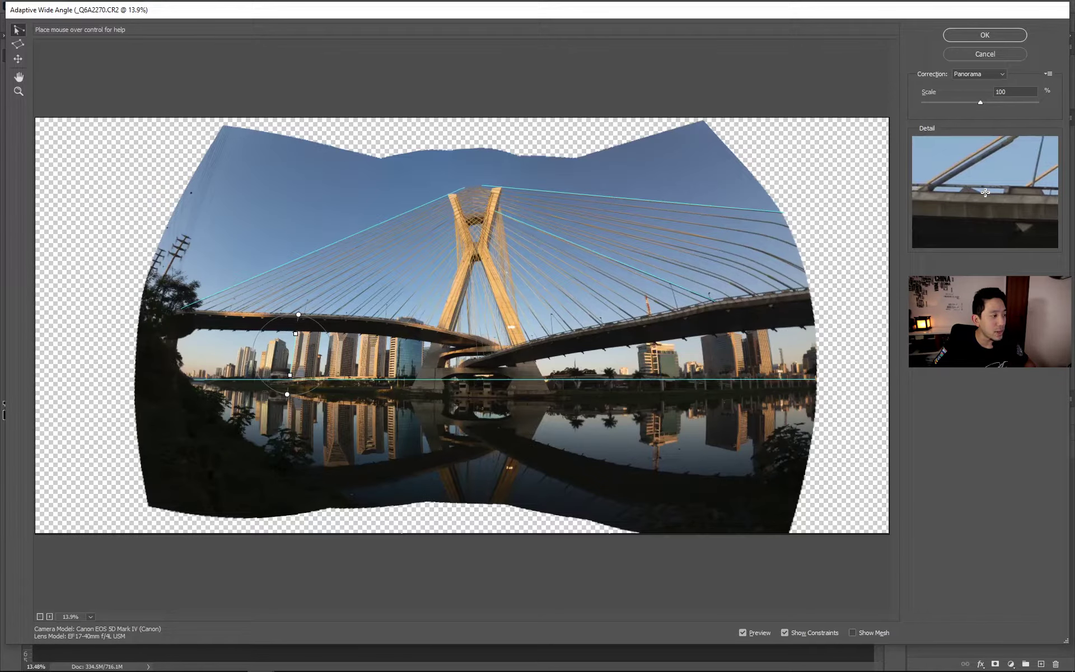
left_click_drag(298, 314, 292, 314)
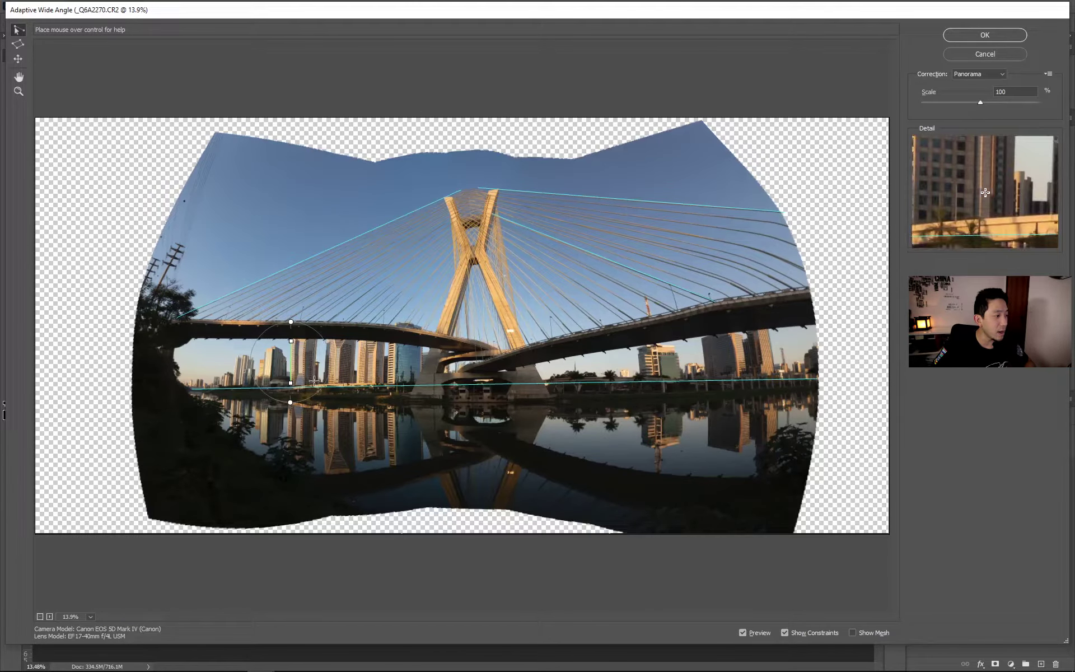
left_click(317, 339)
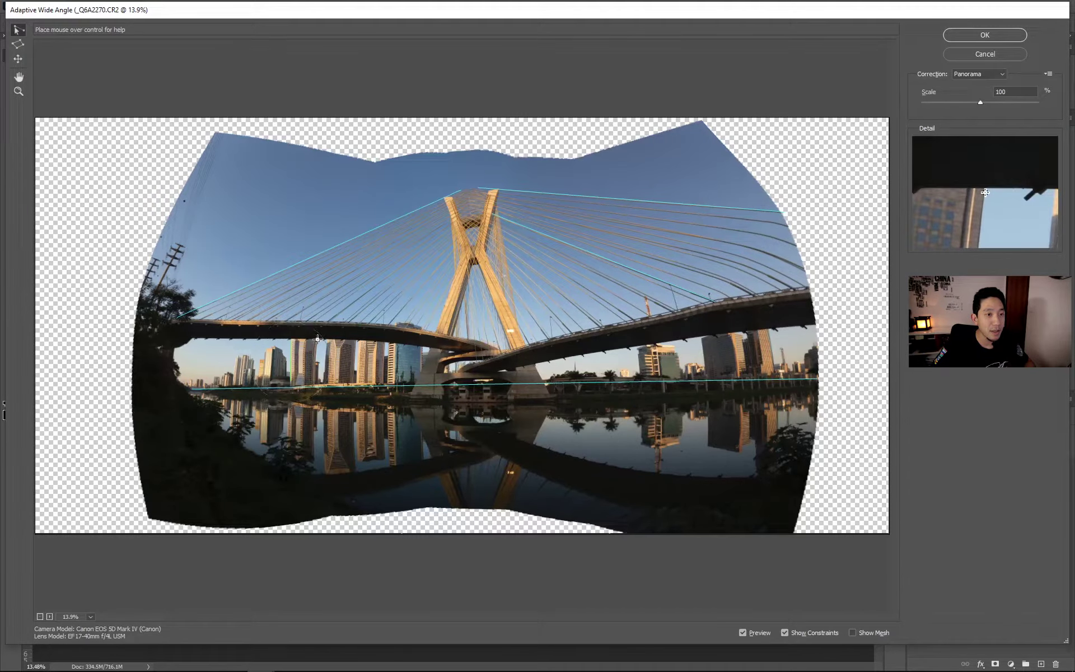
left_click(315, 382)
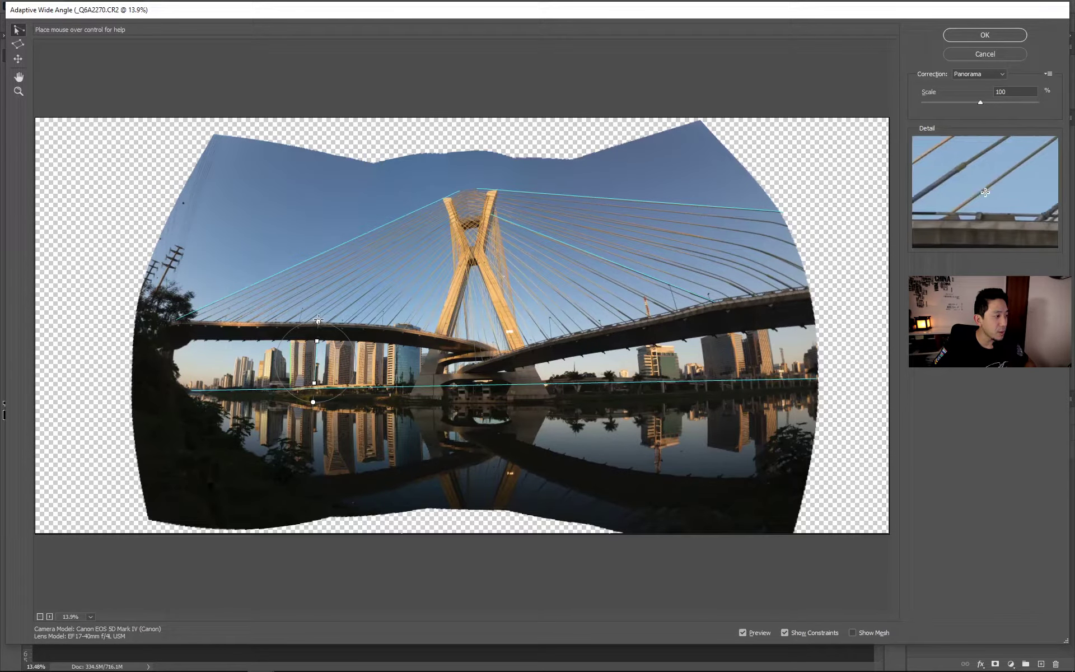
left_click_drag(318, 322, 317, 321)
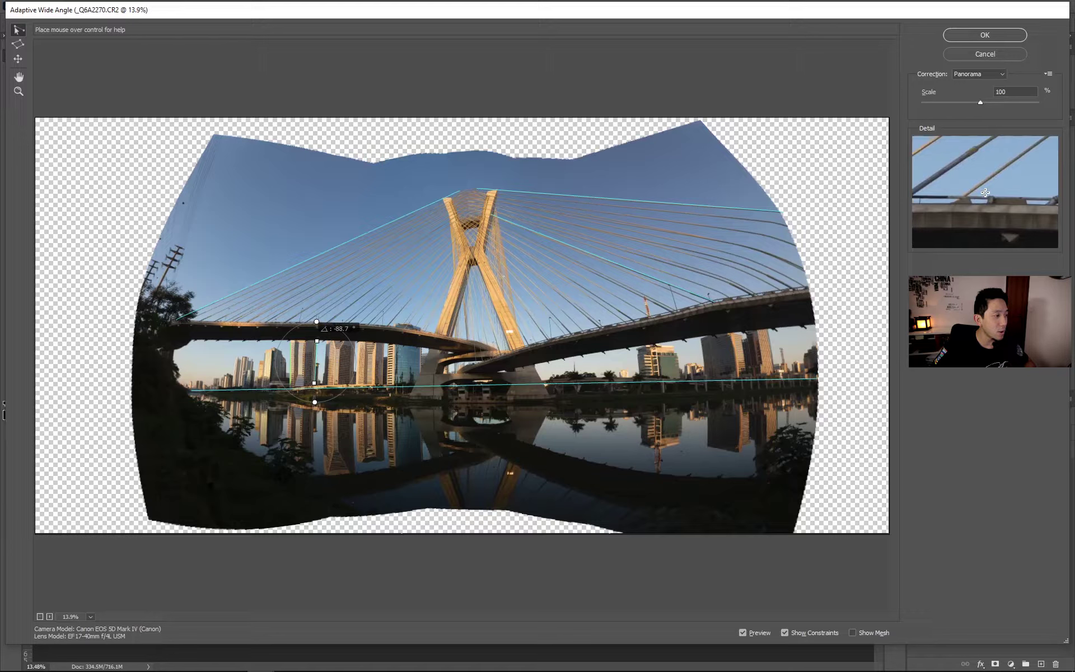
left_click_drag(317, 322, 316, 322)
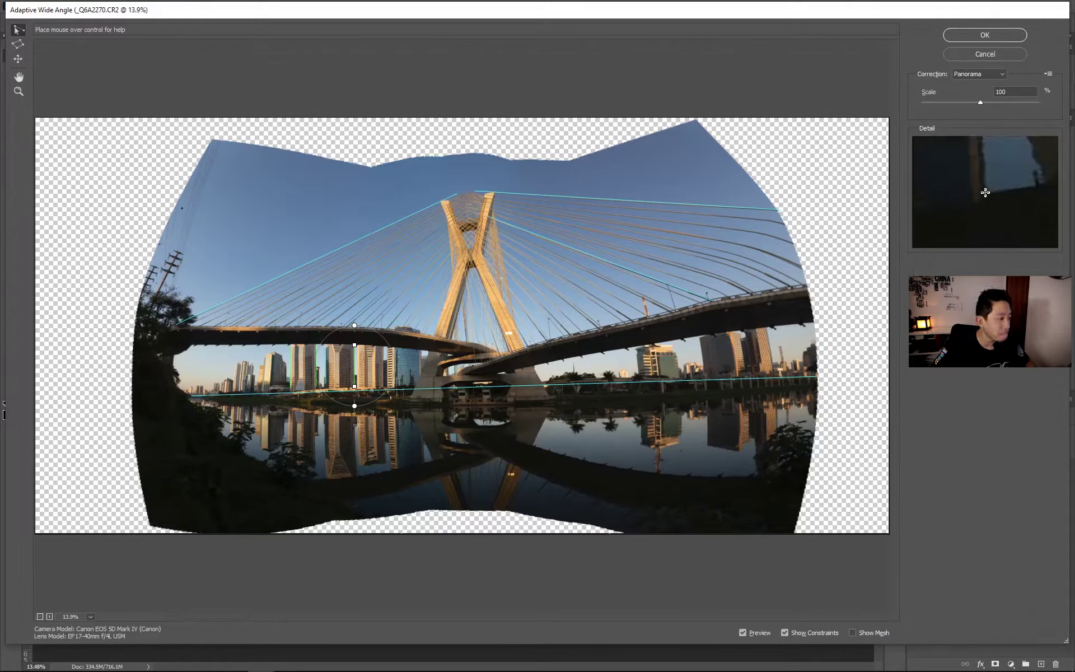
left_click(269, 333)
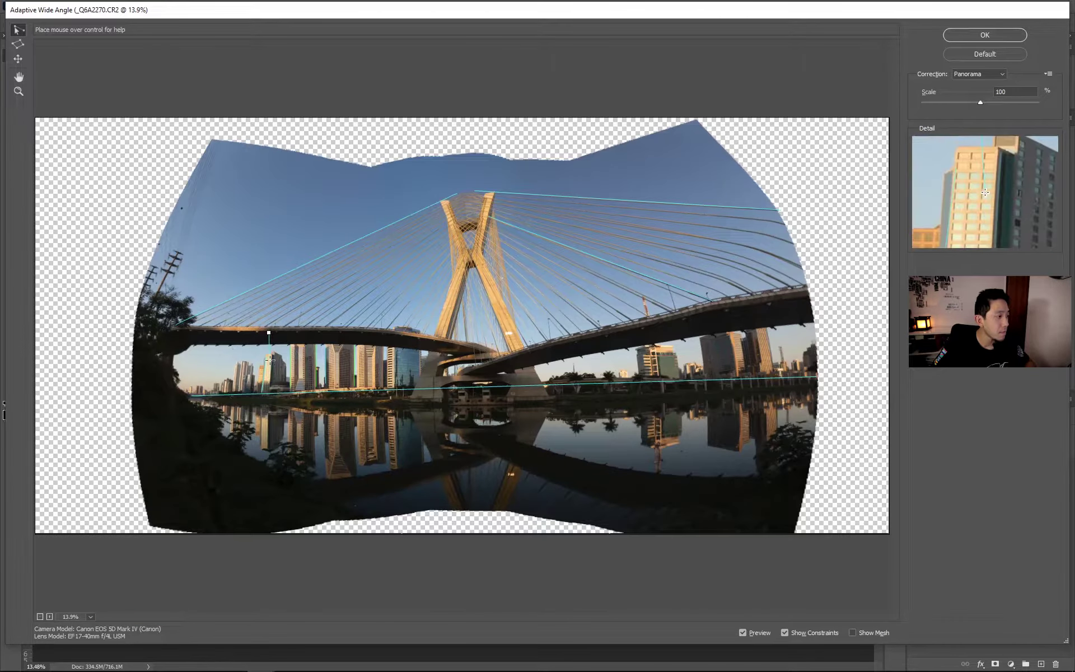
left_click(261, 392)
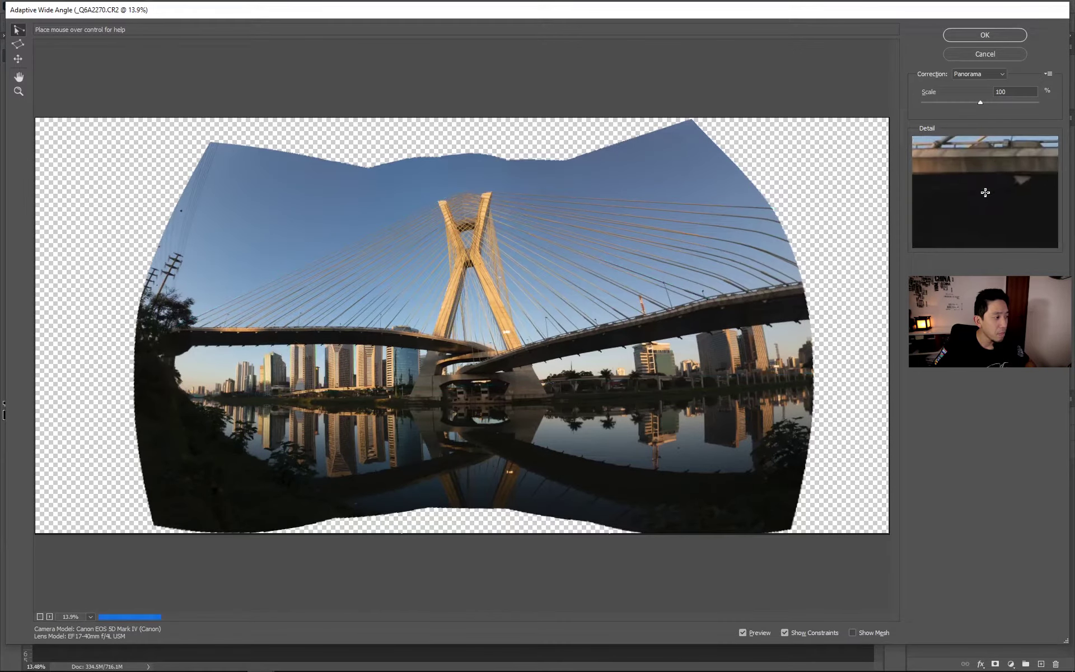
Step: Move vertical constraints onto left building edges and add one reaching into the right reflection
left_click_drag(237, 365, 236, 390)
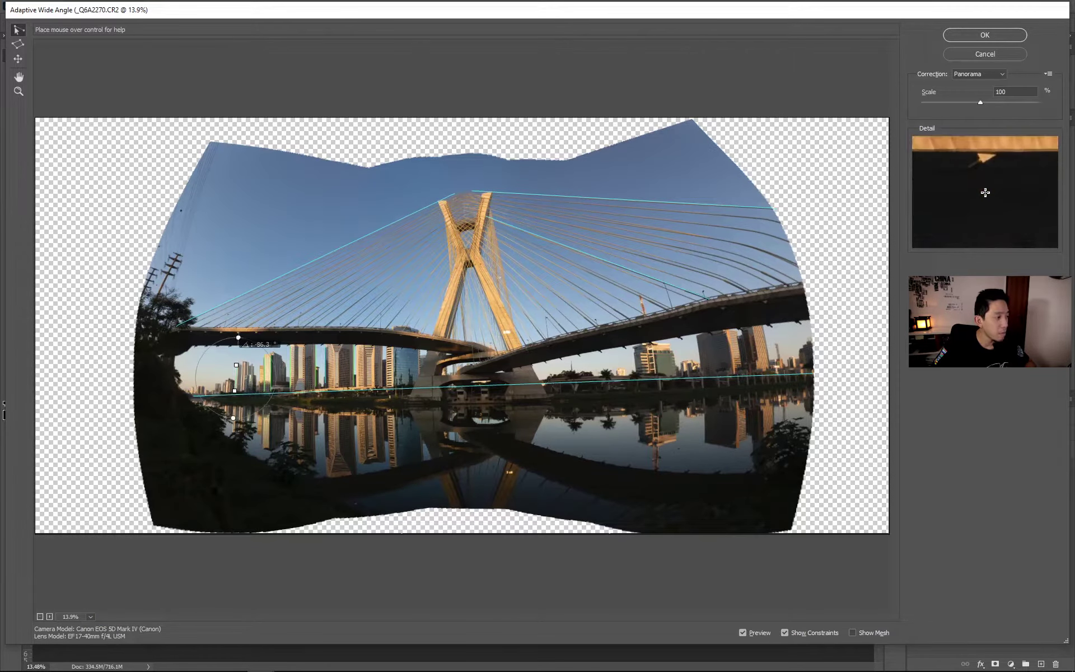
left_click(386, 384)
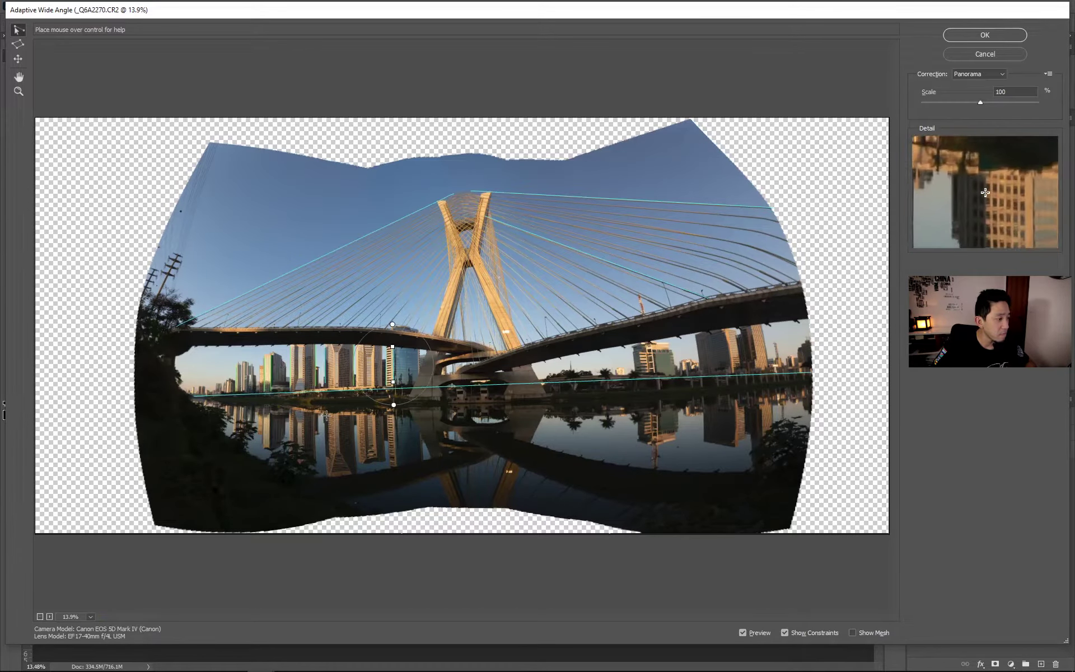
left_click(336, 454)
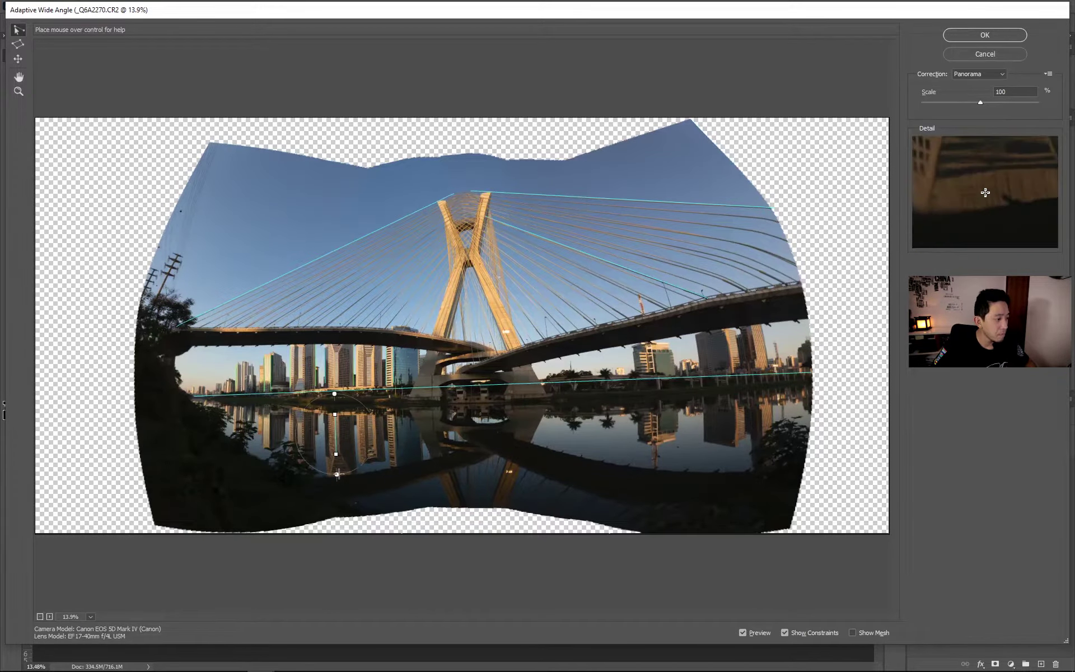
mouse_move(336, 453)
left_mouse_down()
mouse_move(402, 493)
mouse_move(696, 315)
left_mouse_up()
left_click_drag(731, 334, 730, 379)
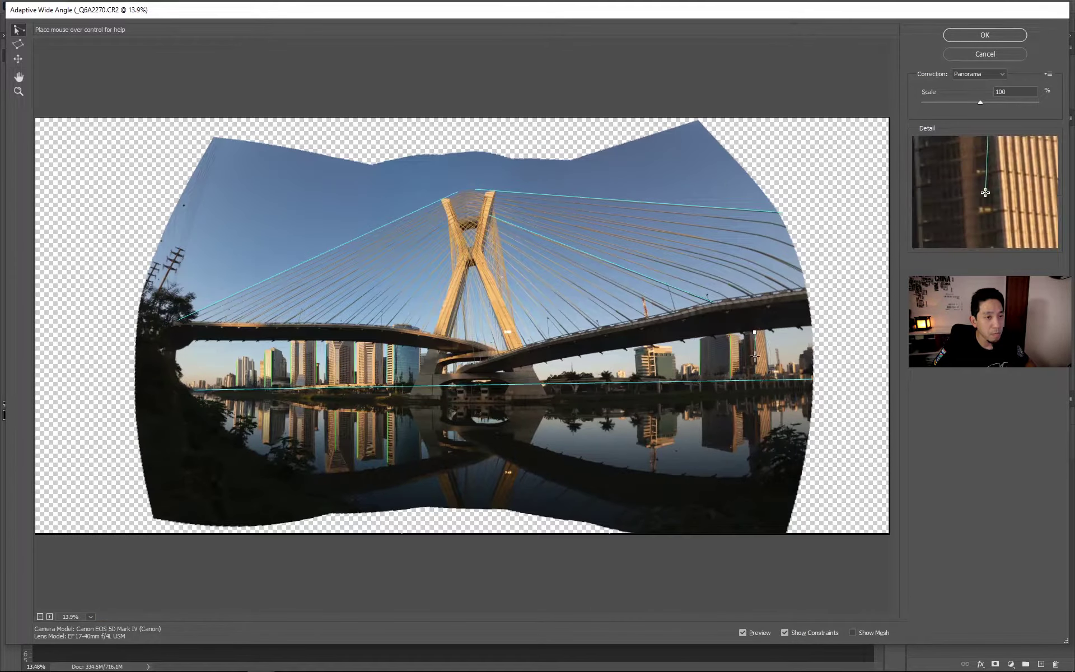
left_click_drag(750, 332, 769, 352)
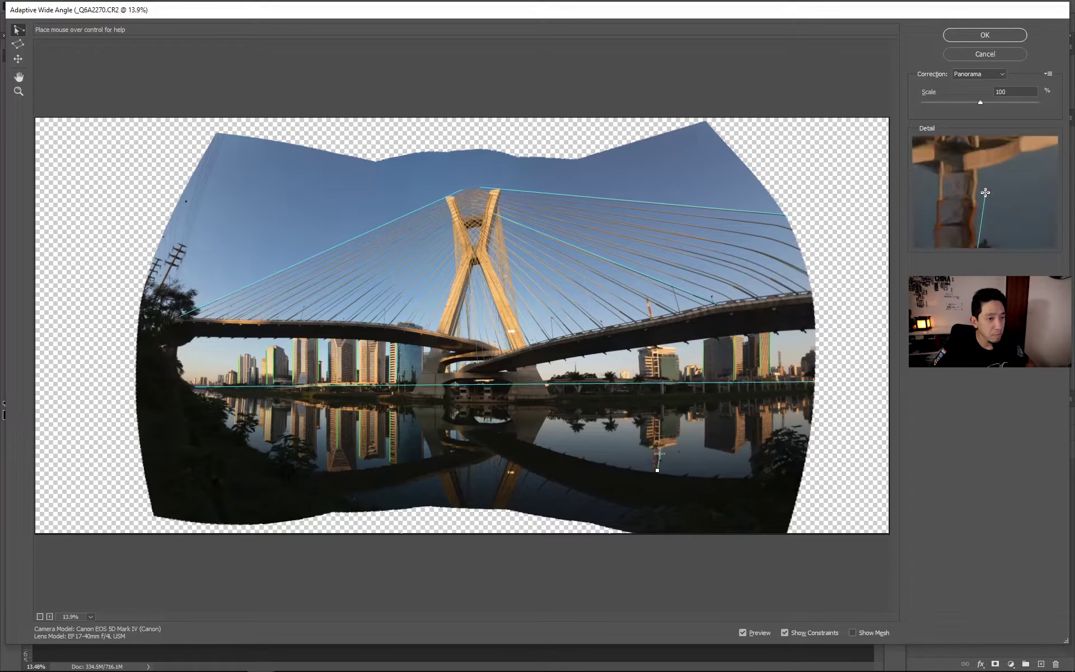
Step: Add a vertical constraint up the right building, stretched down into its reflection
left_click(661, 406)
left_click(658, 483)
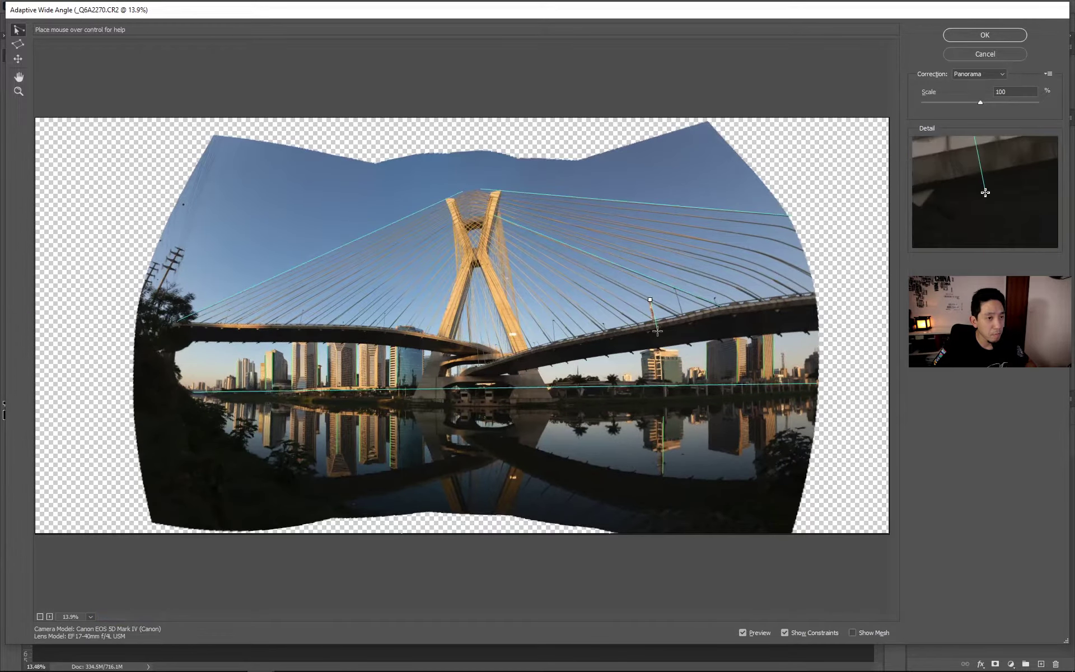
left_click_drag(661, 406, 659, 293)
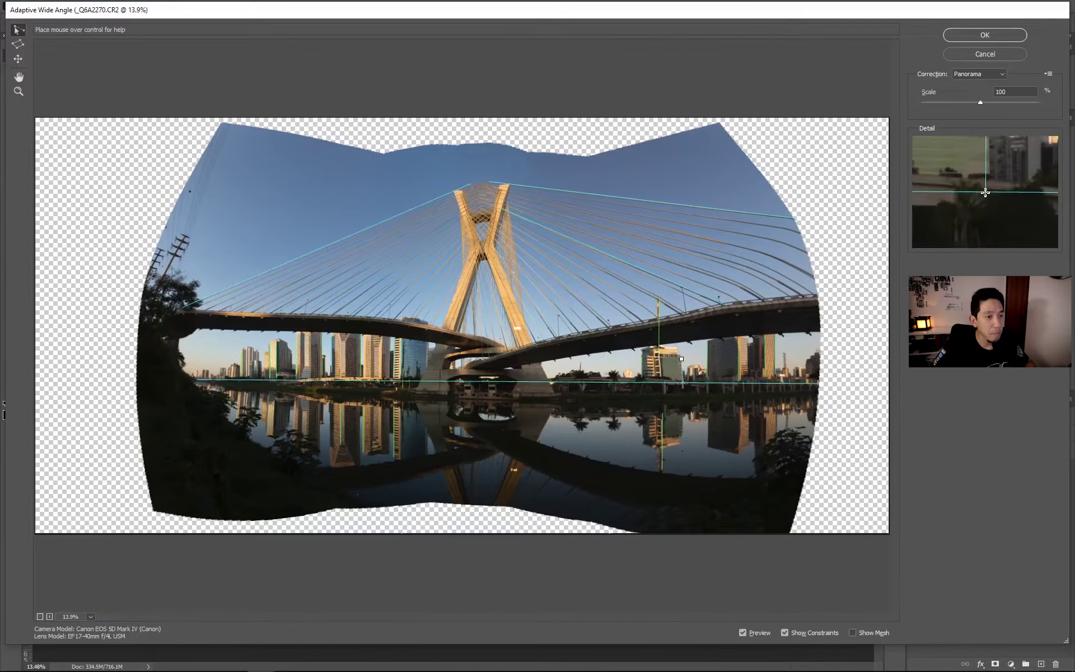
left_click_drag(682, 380, 657, 381)
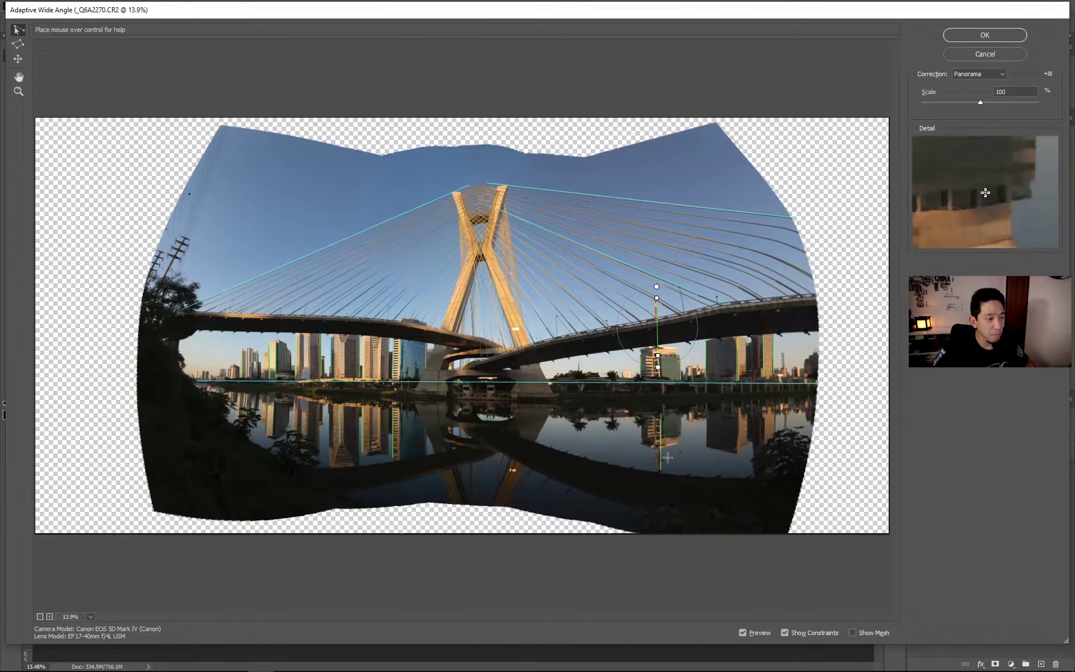
left_click(655, 298)
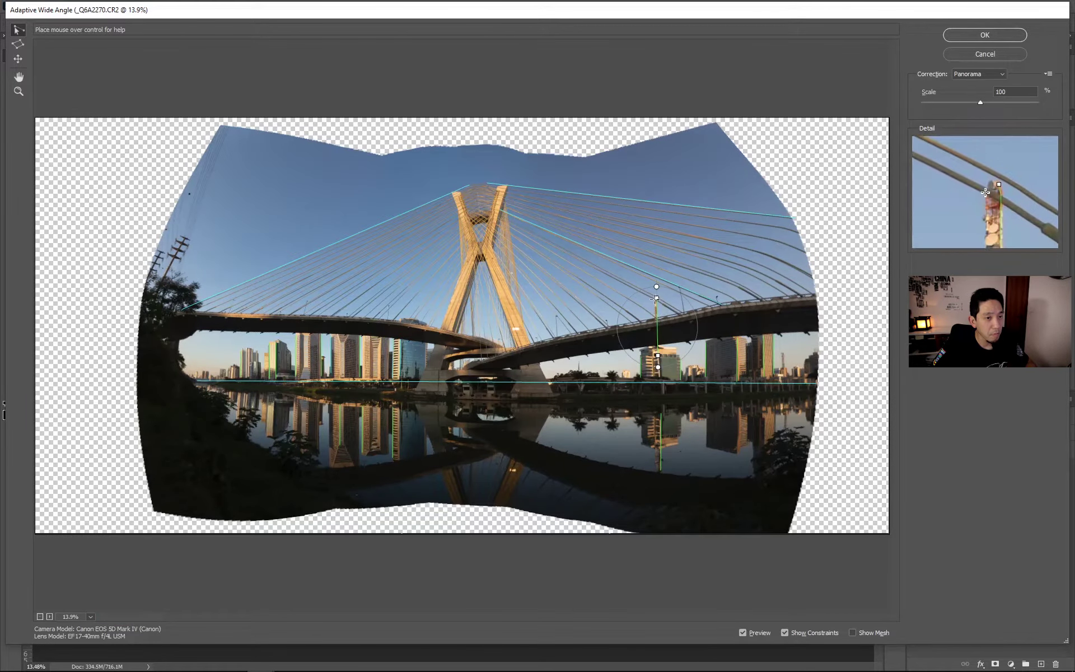
left_click_drag(657, 355, 656, 470)
Step: Add constraints along the pylon's left and right legs and an upper cable
left_click(493, 250)
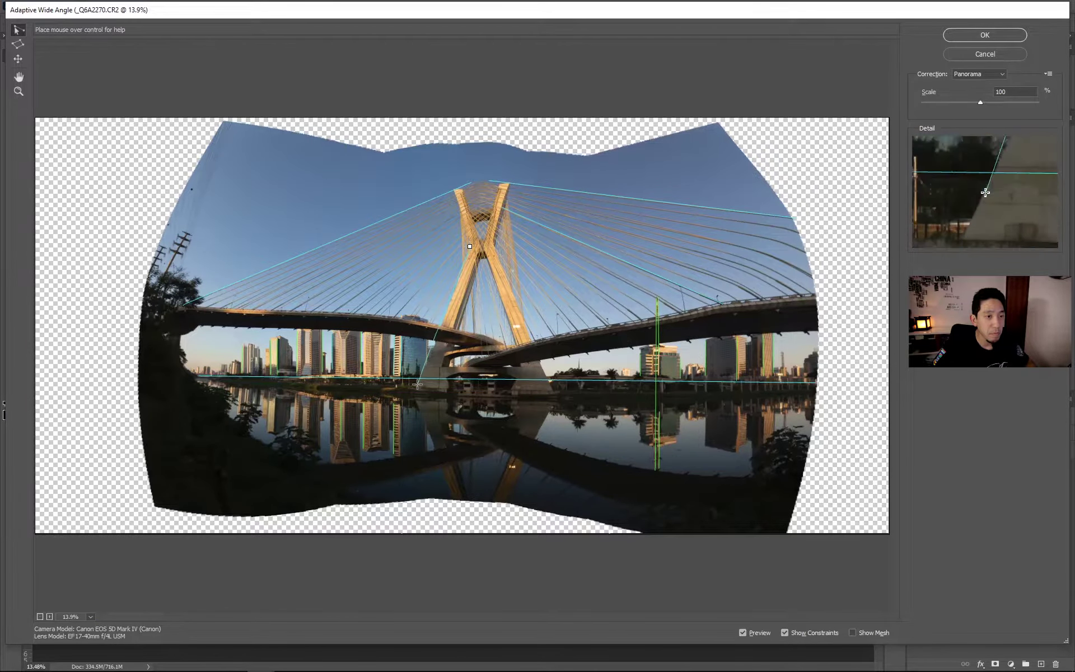
left_click(414, 388)
left_click(552, 390)
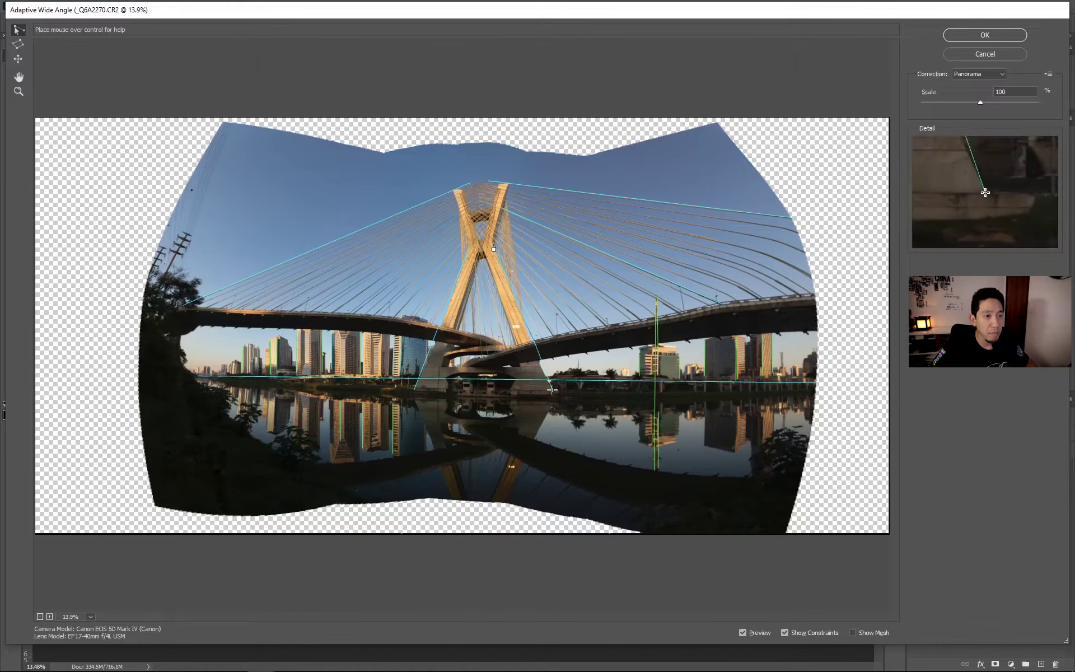
left_click(671, 323)
left_click(837, 314)
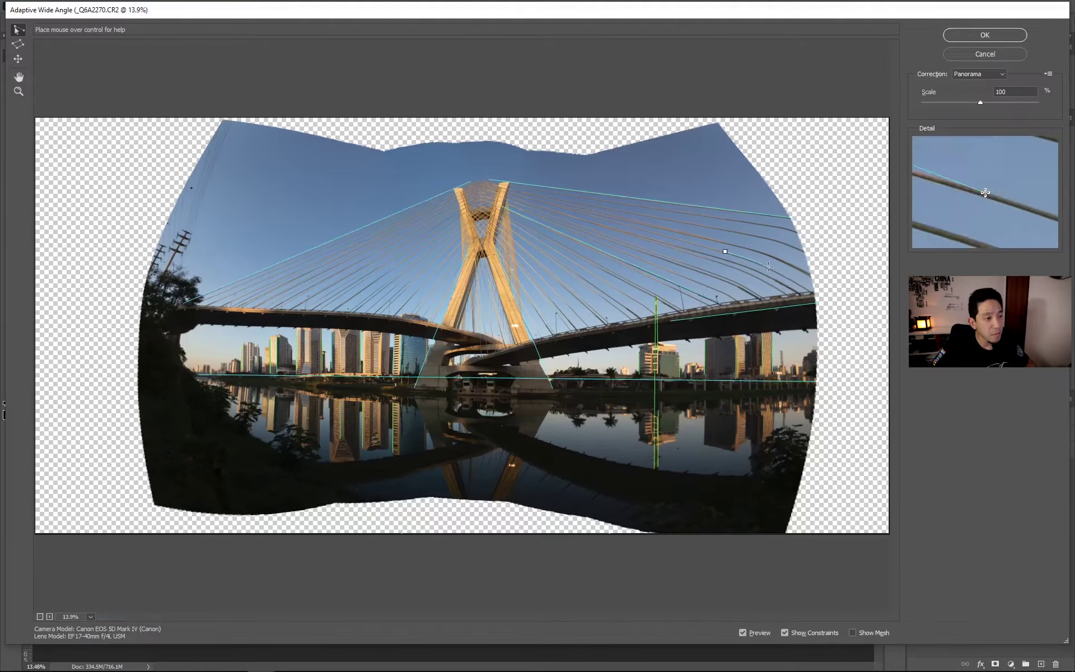
left_click(570, 201)
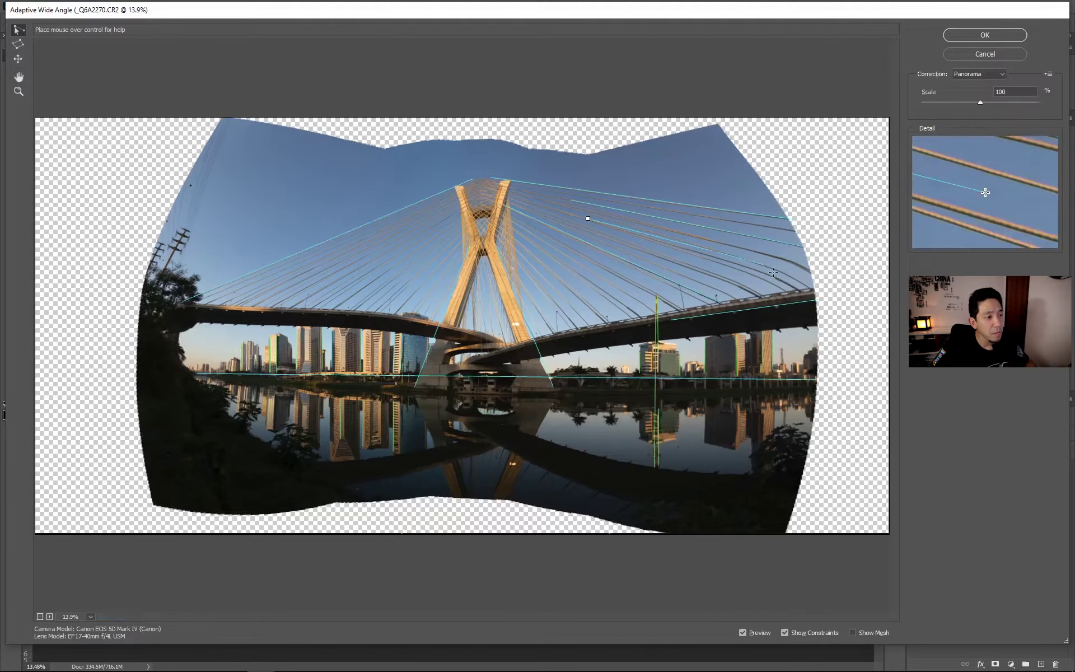
left_click(797, 289)
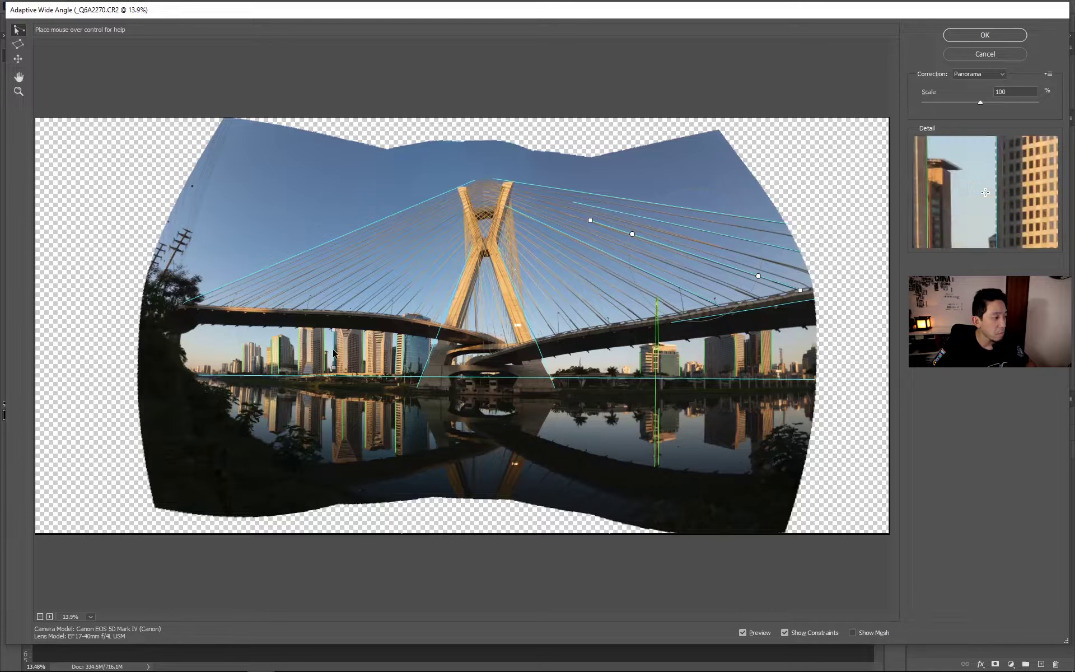
Step: Add vertical constraints on the reflected buildings on the left and right
left_click(276, 431)
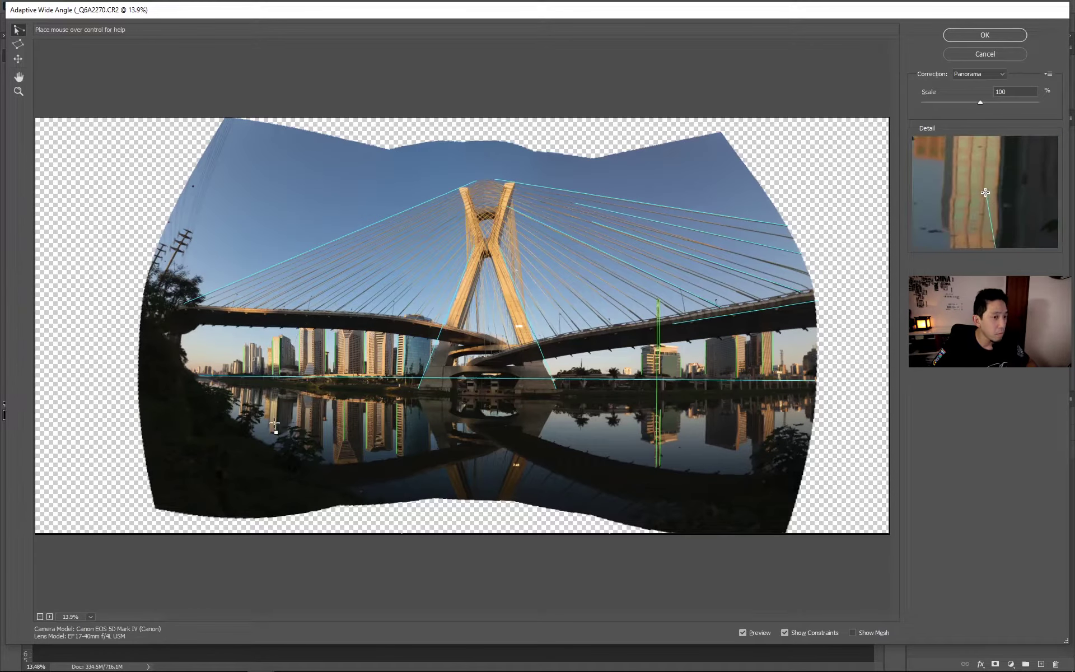
left_click(270, 428)
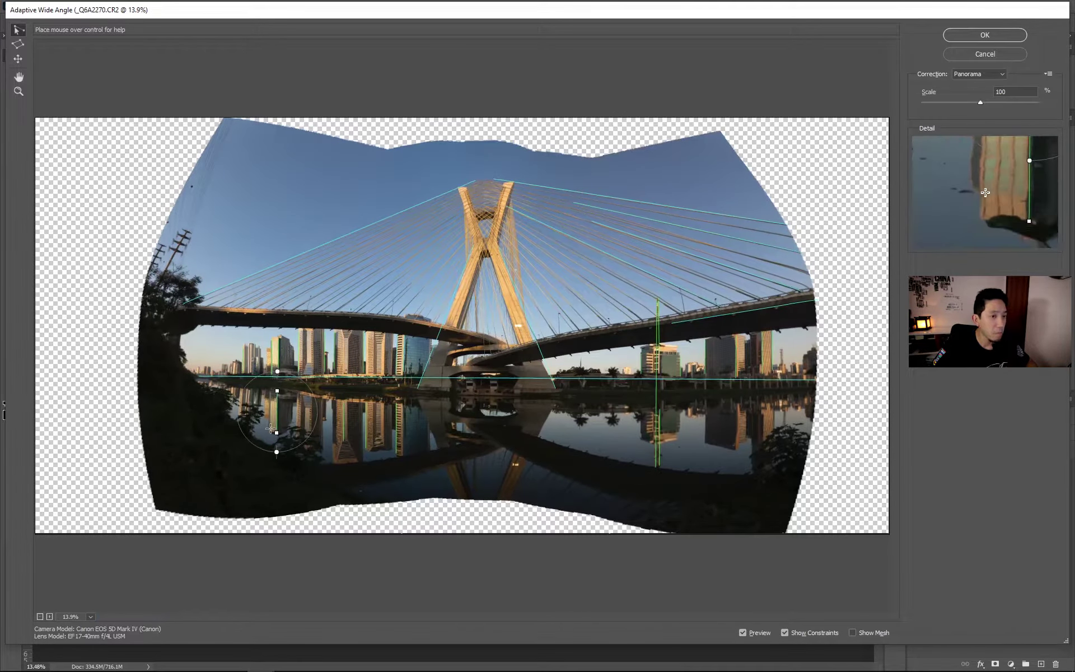
left_click(270, 389)
left_click(296, 393)
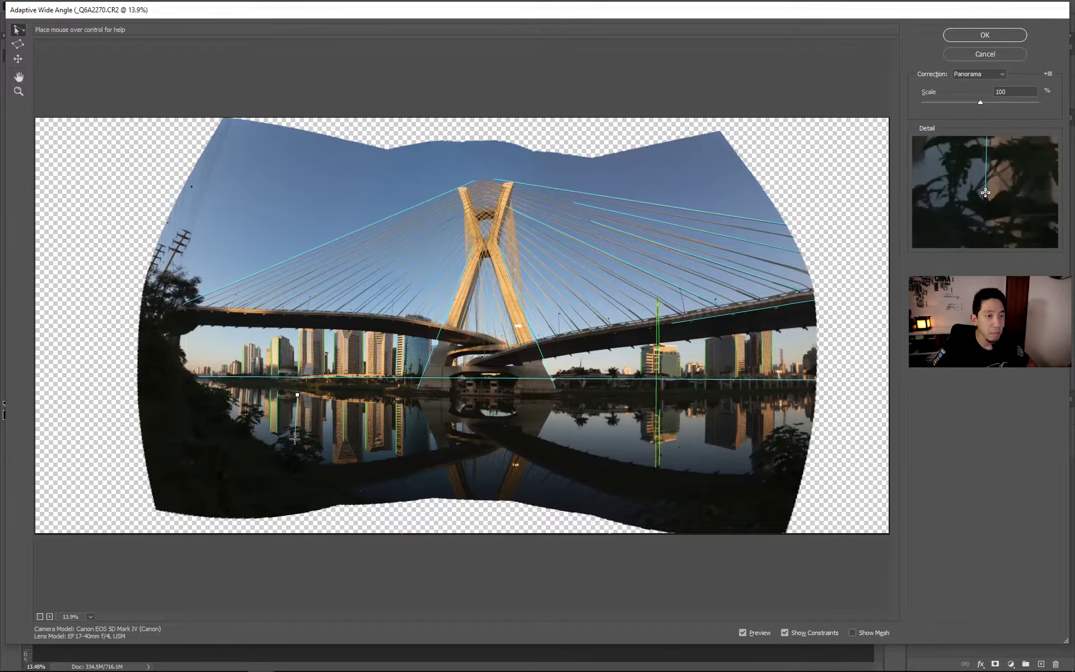
left_click(297, 446)
left_click(311, 397)
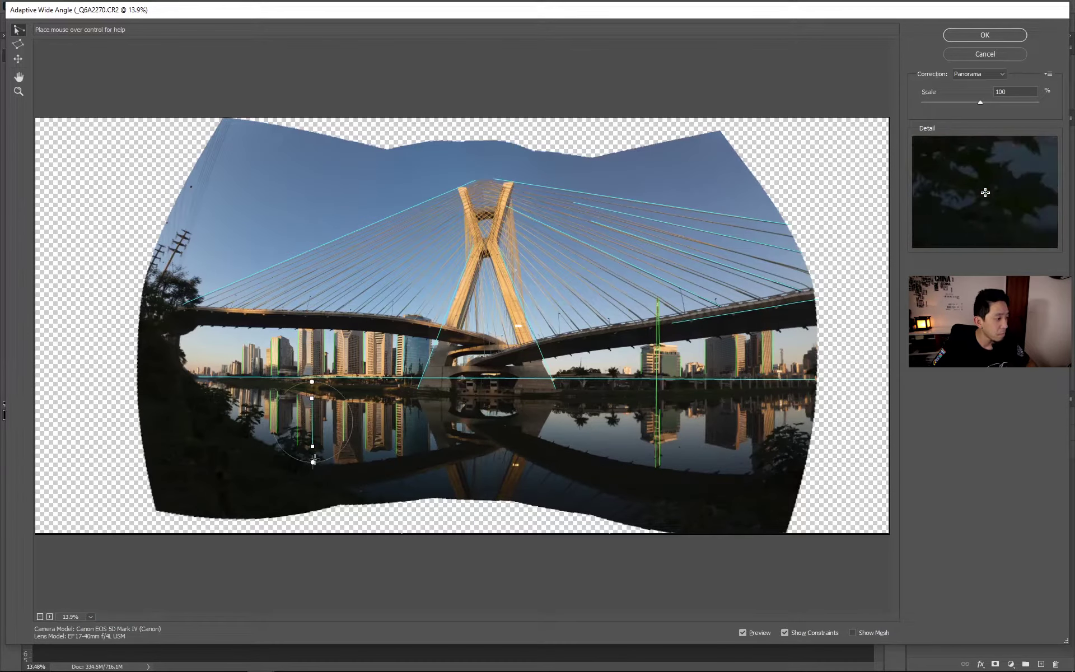
left_click(331, 470)
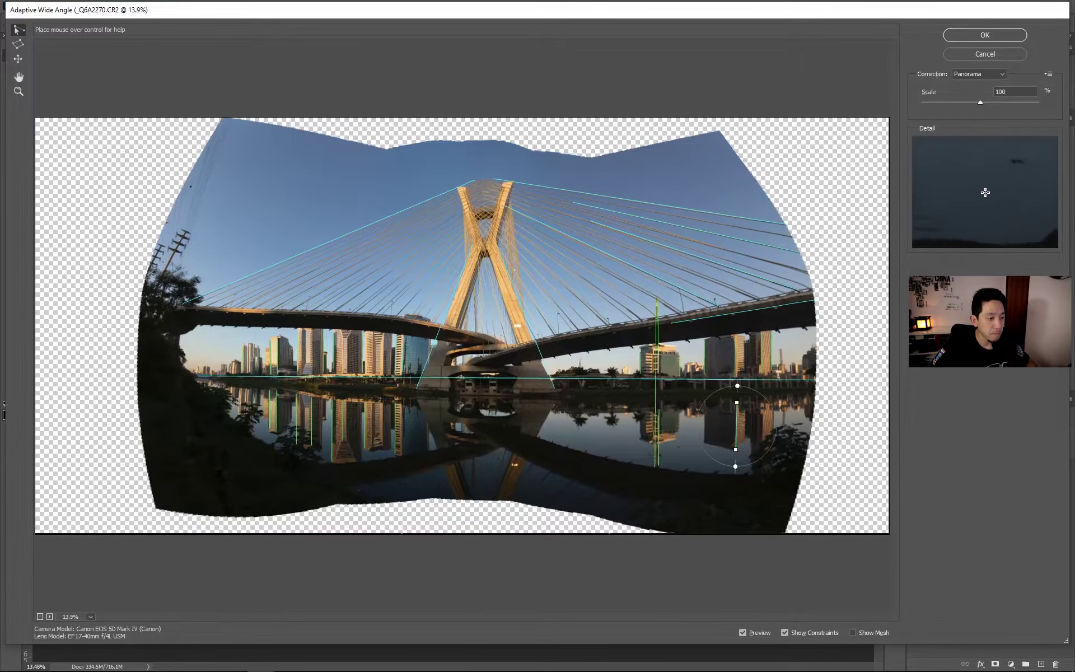
left_click(706, 443)
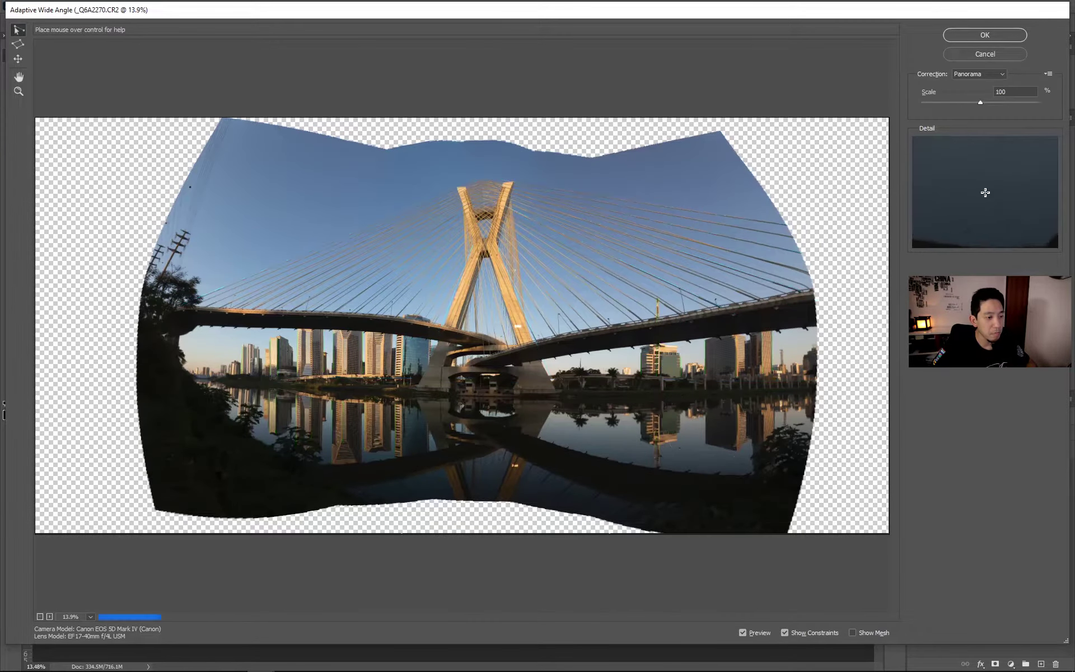
left_click(767, 466)
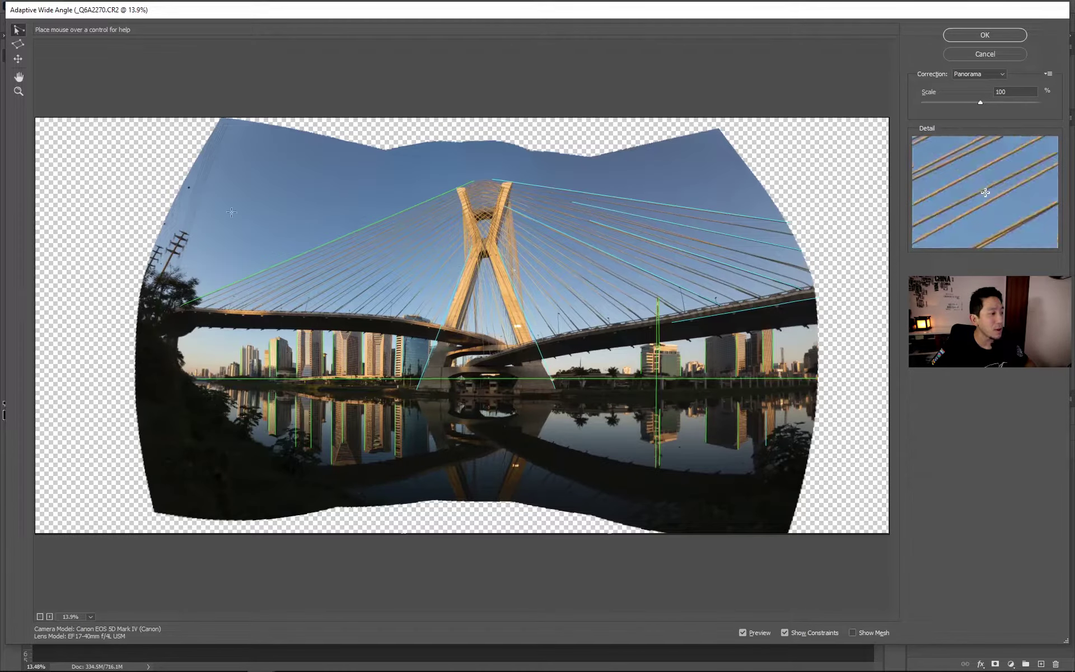
Step: Draw a closed polygon constraint from the deck's left end to the tower top and middle
left_click(21, 45)
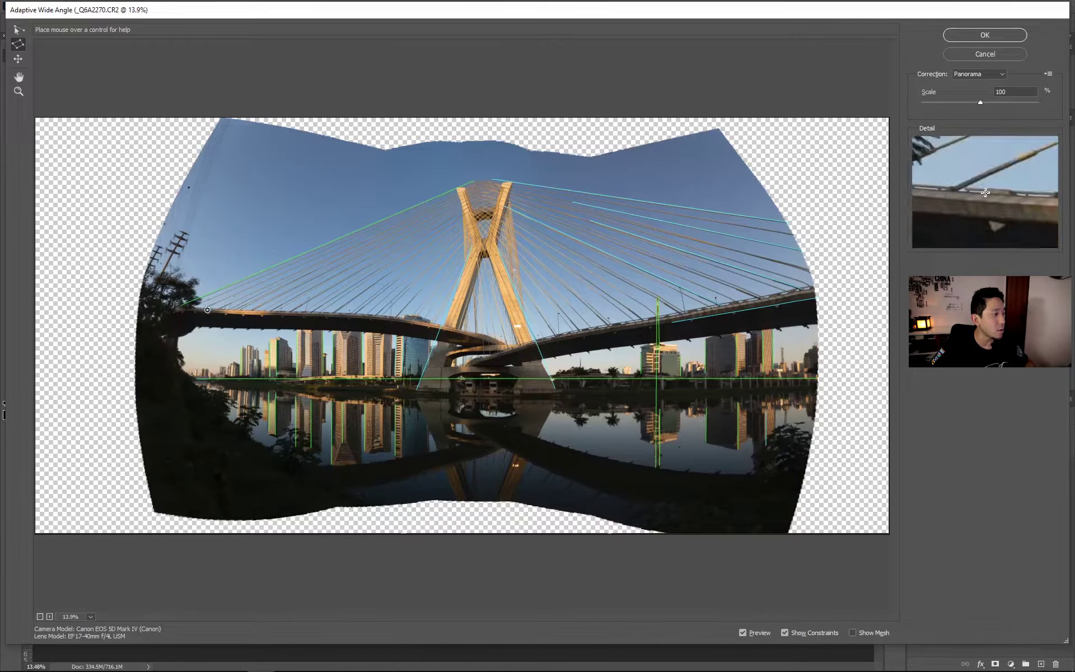
left_click(205, 306)
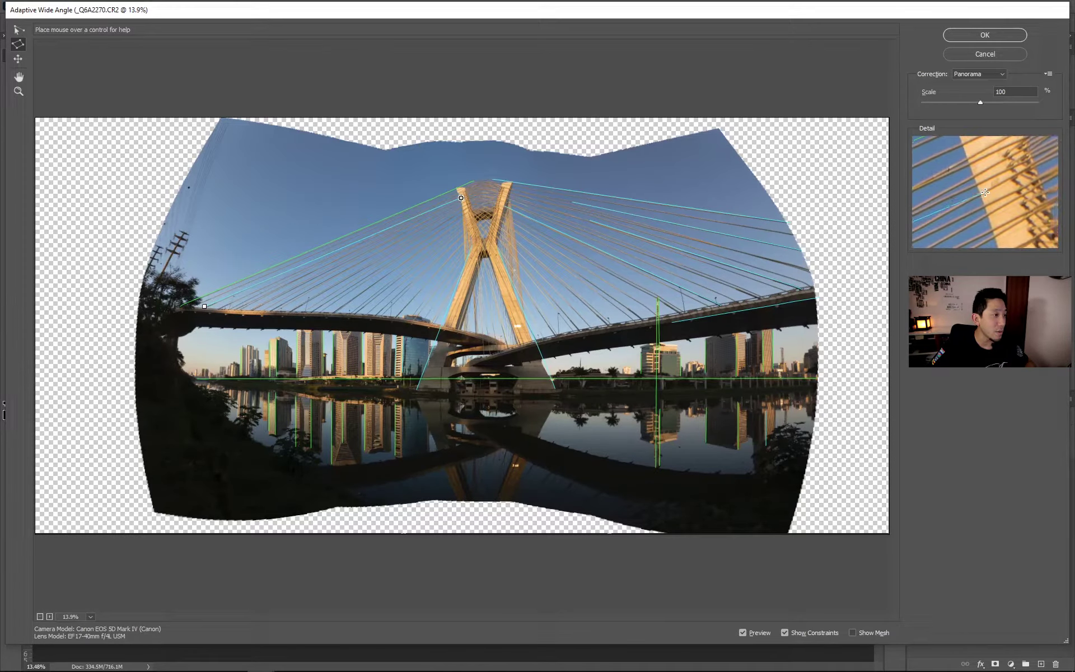
left_click(461, 198)
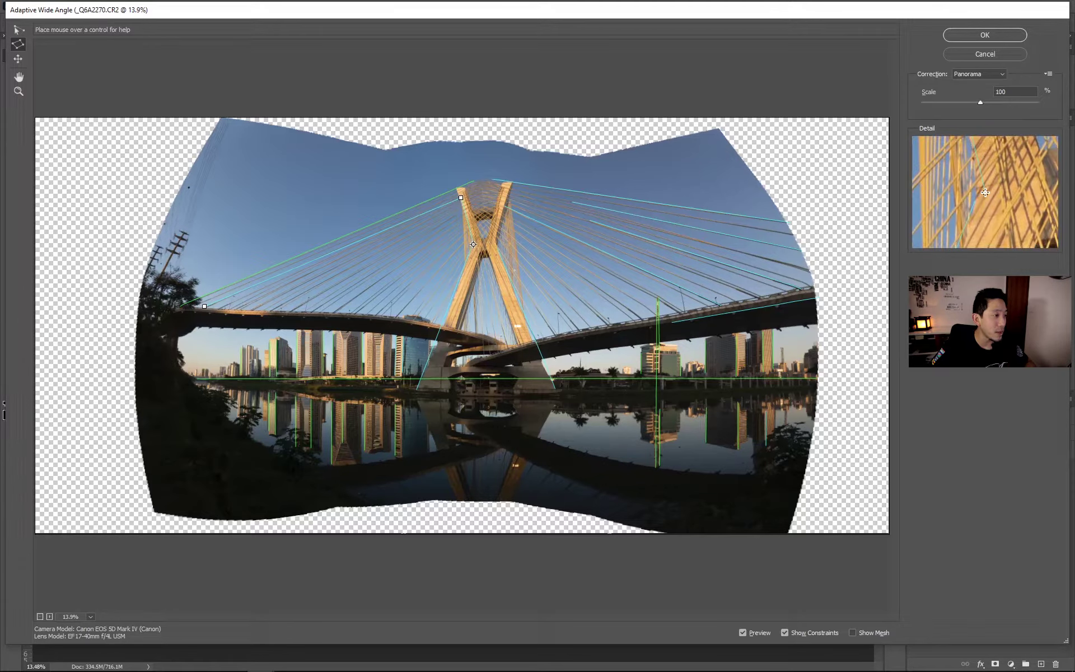
left_click(473, 244)
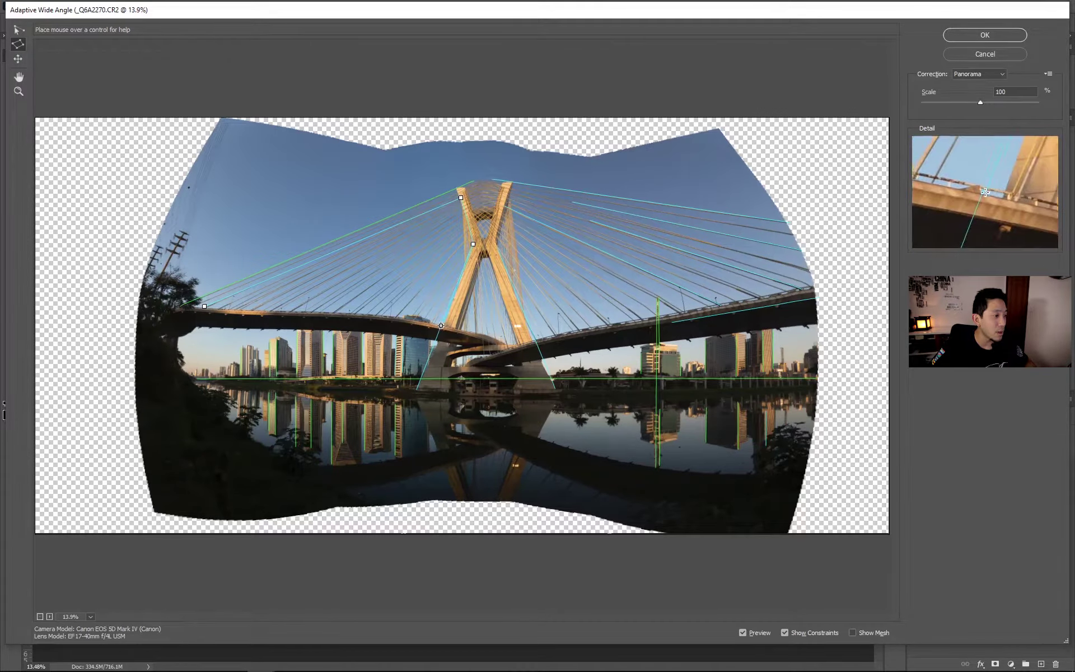
left_click(205, 307)
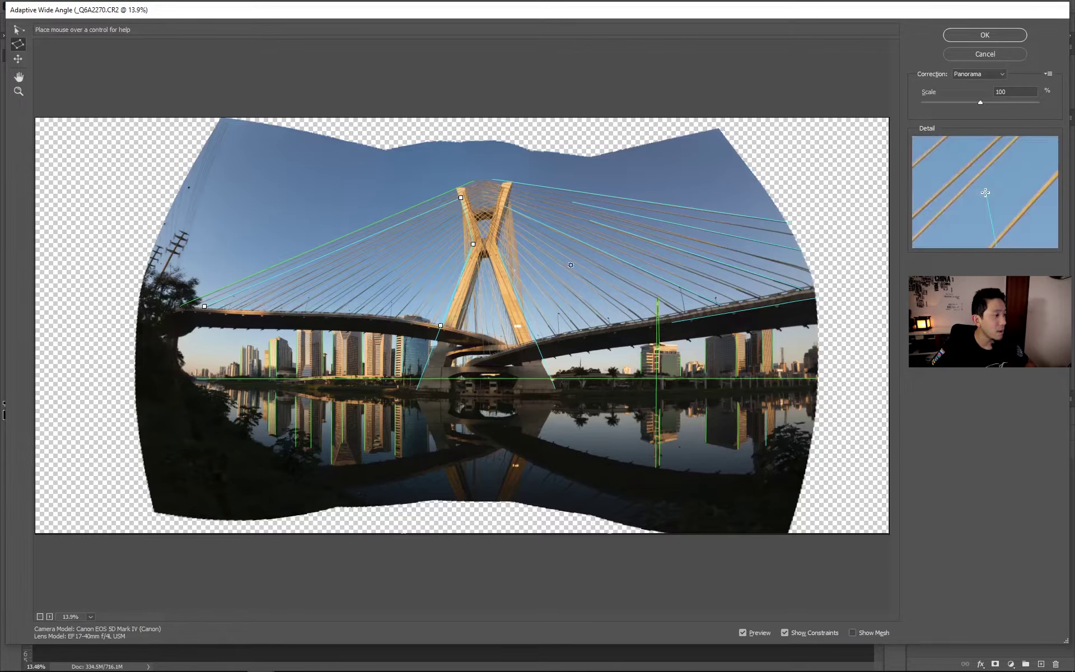
left_click(205, 307)
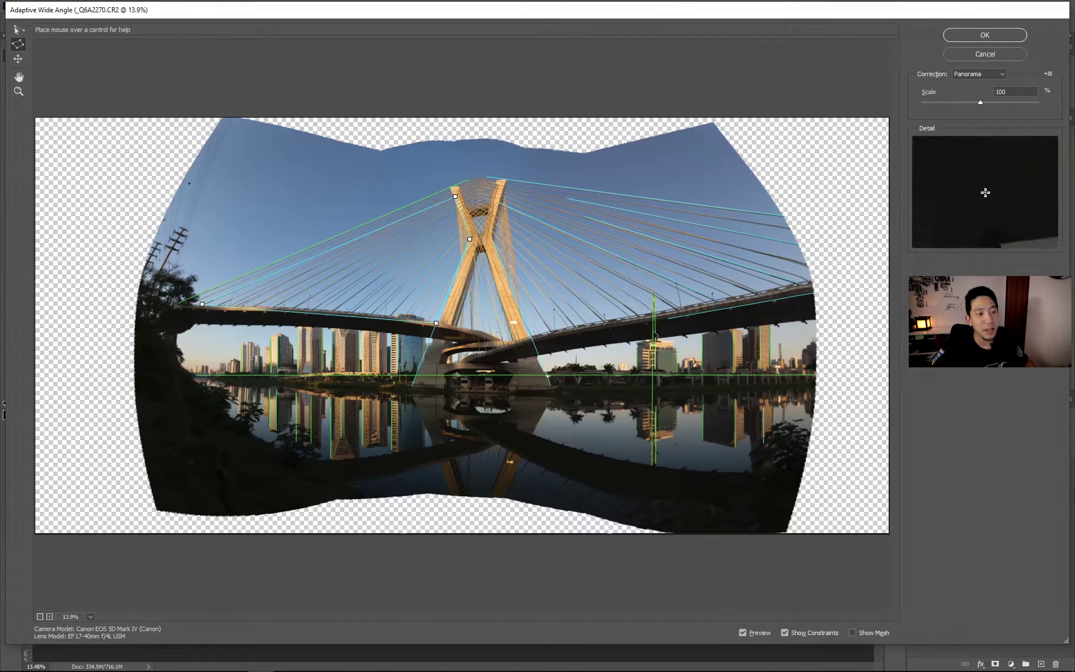
Step: Add a polygon constraint spanning the tower and the right-hand deck, then return to the Constraint tool
left_click(509, 227)
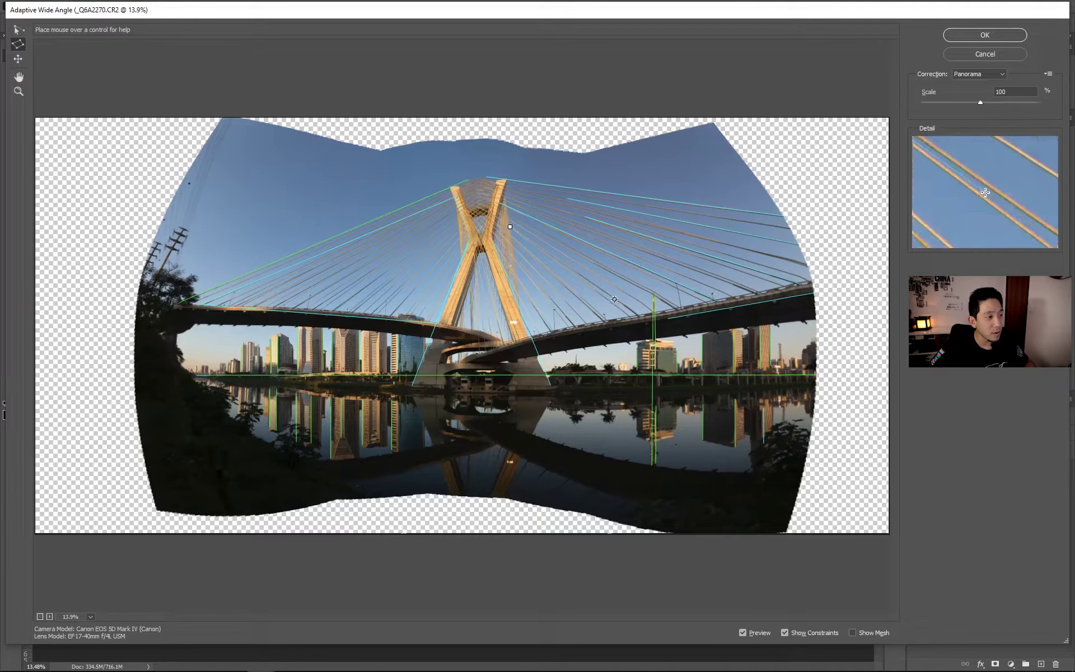
left_click(631, 317)
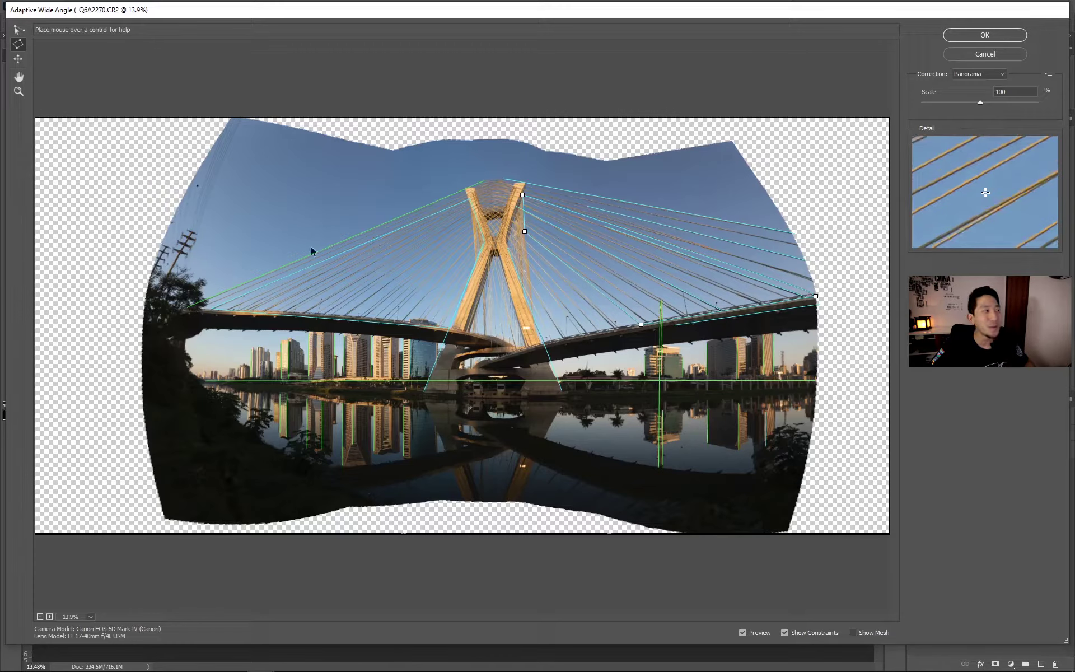
key("c")
left_click(408, 374)
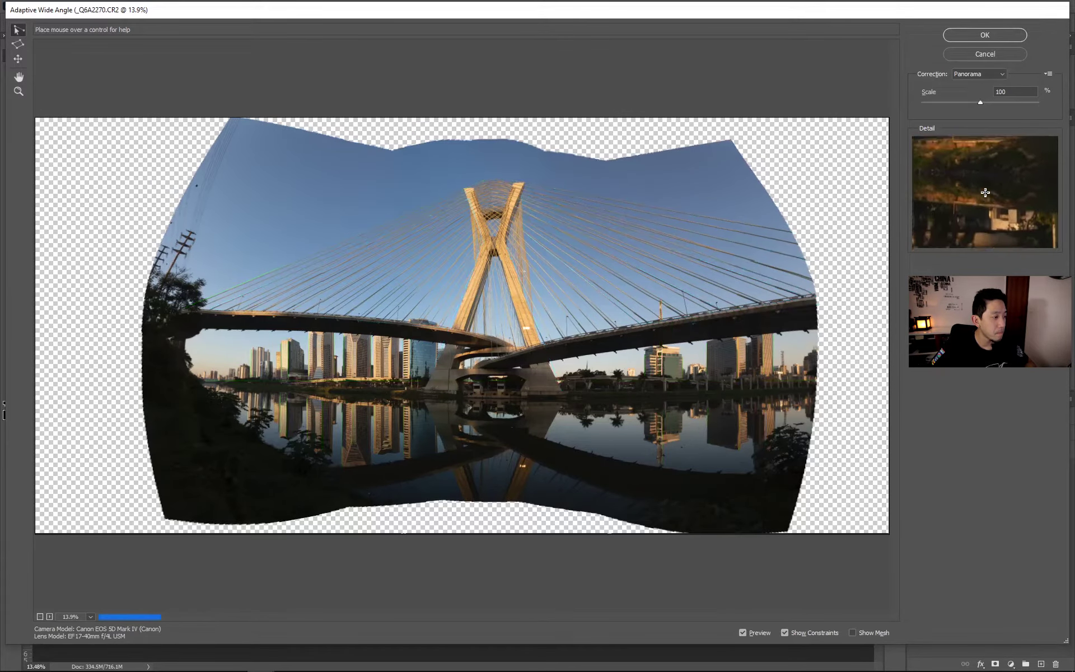
Step: Briefly hide the constraint lines to judge the warp, then show them again
left_click(786, 632)
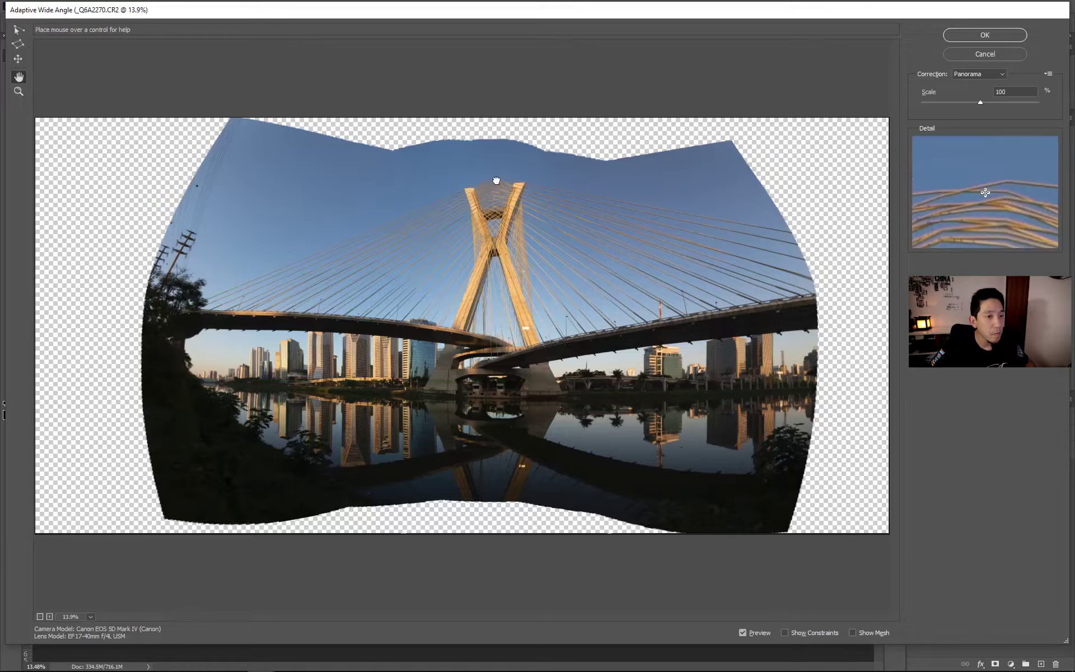
left_click(852, 633)
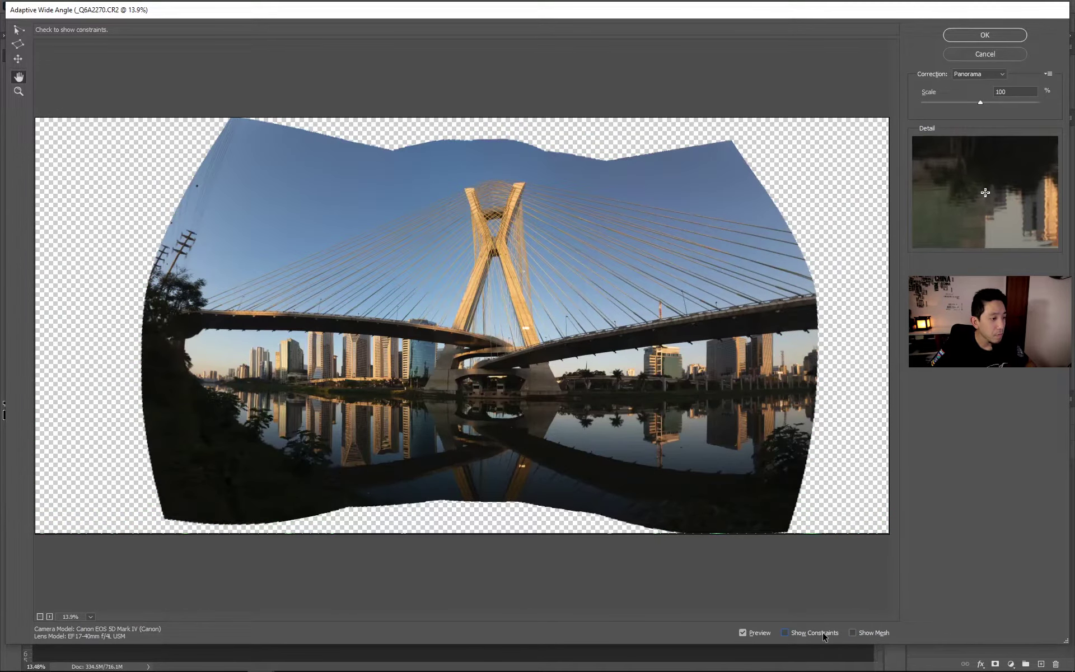
left_click(821, 633)
Step: Close the right polygon and add a polygon constraint around the left reflection, checking with guides hidden
left_click(528, 396)
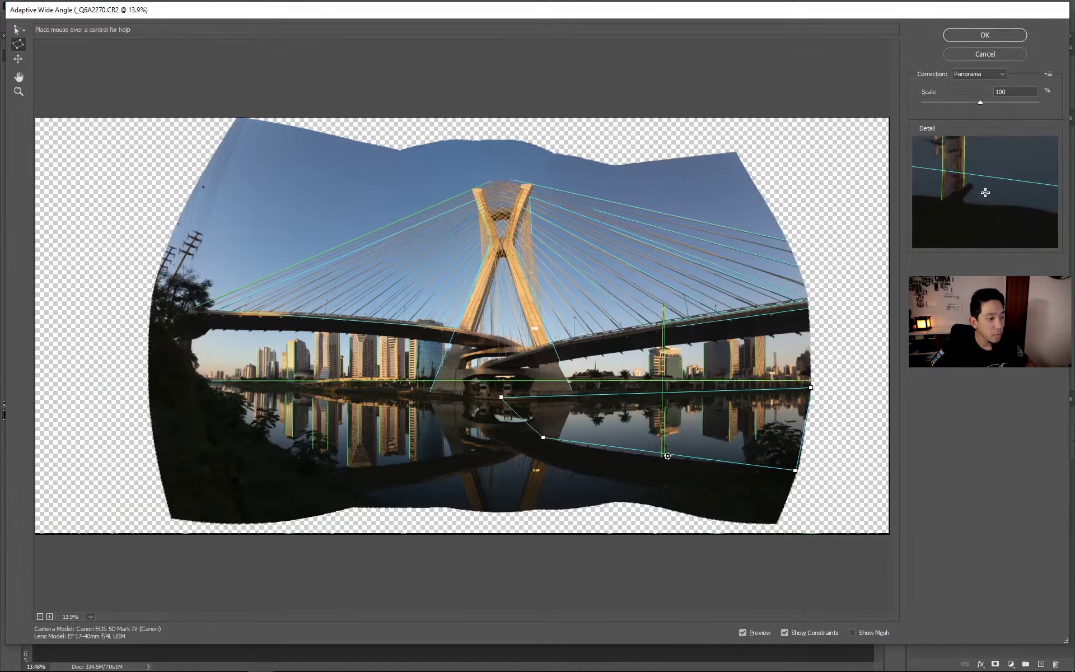
left_click(474, 451)
left_click(332, 467)
left_click(206, 382)
left_click(491, 395)
left_click(474, 452)
left_click(801, 635)
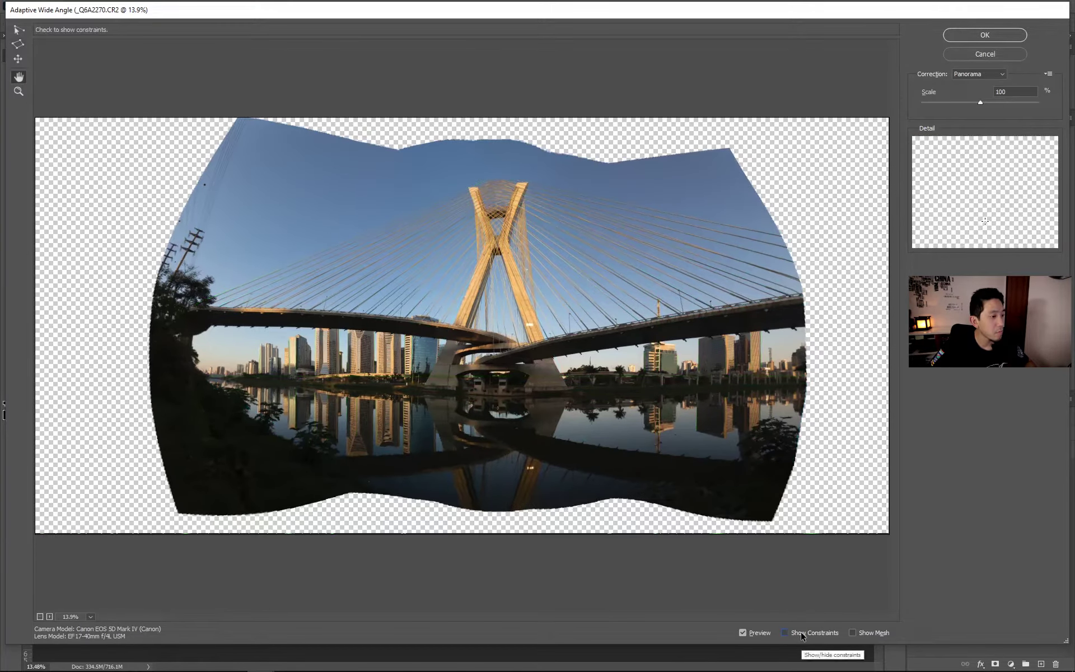
left_click(801, 633)
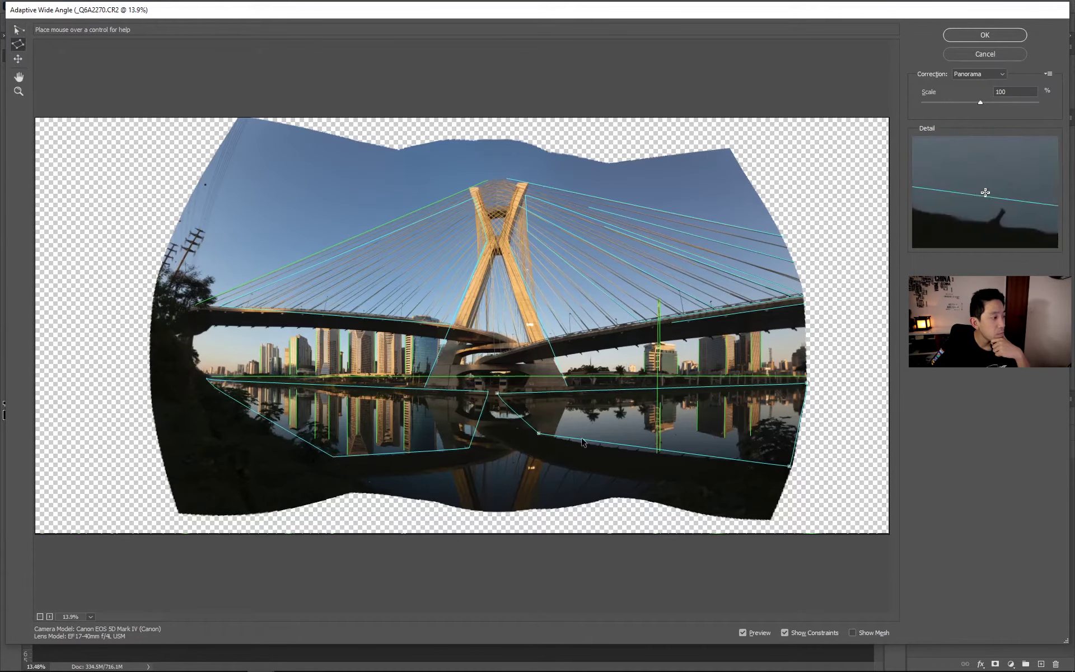
Step: Add line constraints along an upper-right cable and a left cable
left_click(689, 341)
left_click(674, 263)
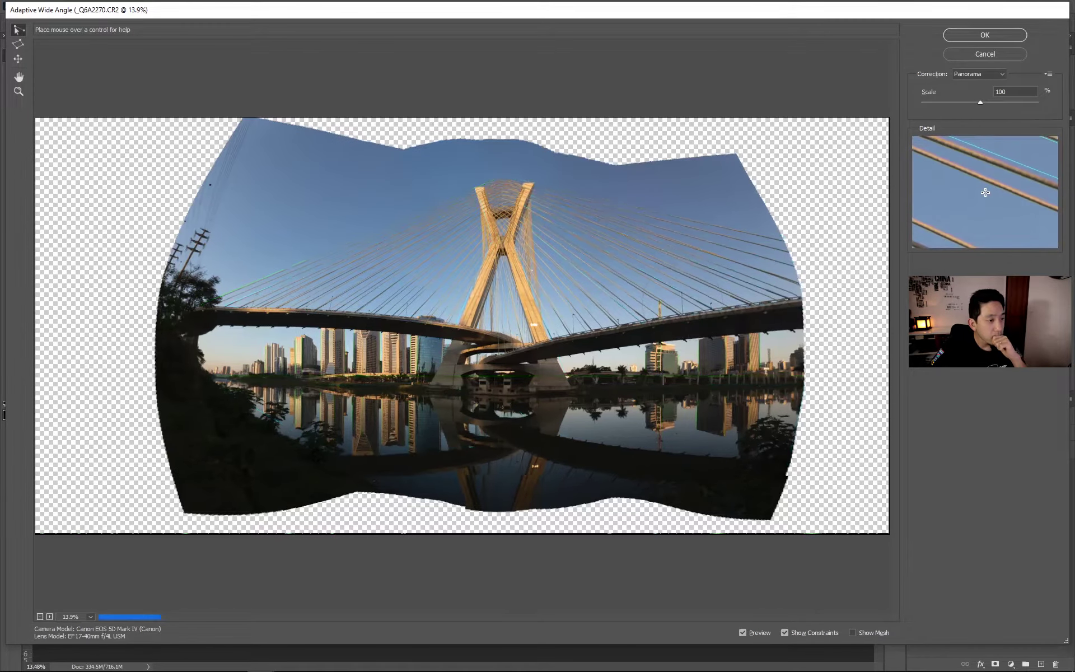
left_click(323, 342)
left_click(342, 263)
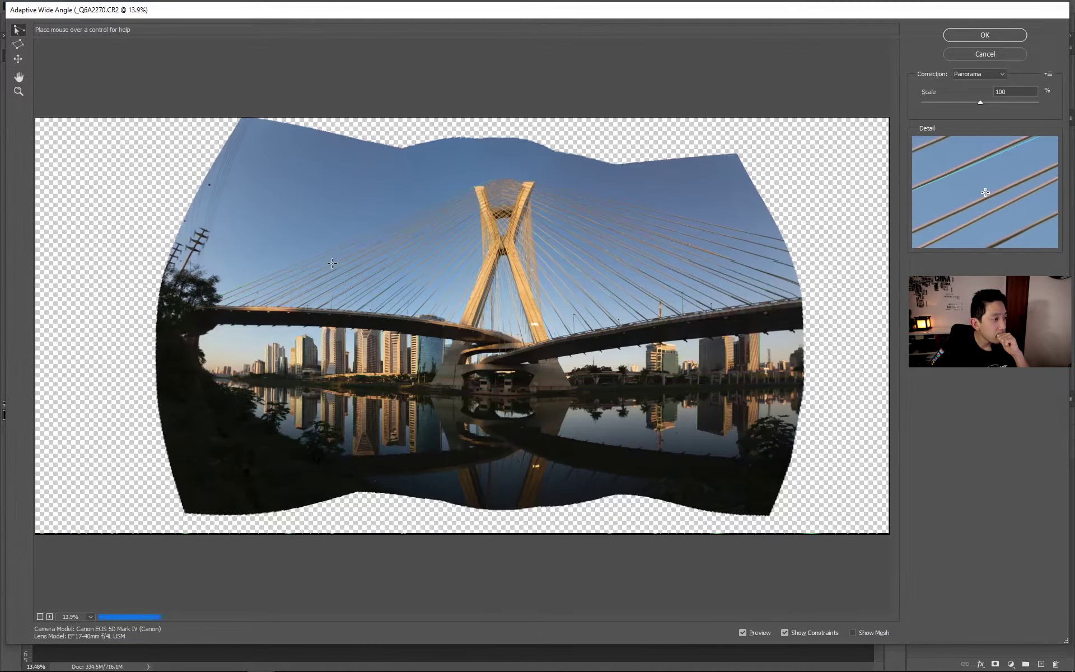
left_click(257, 292)
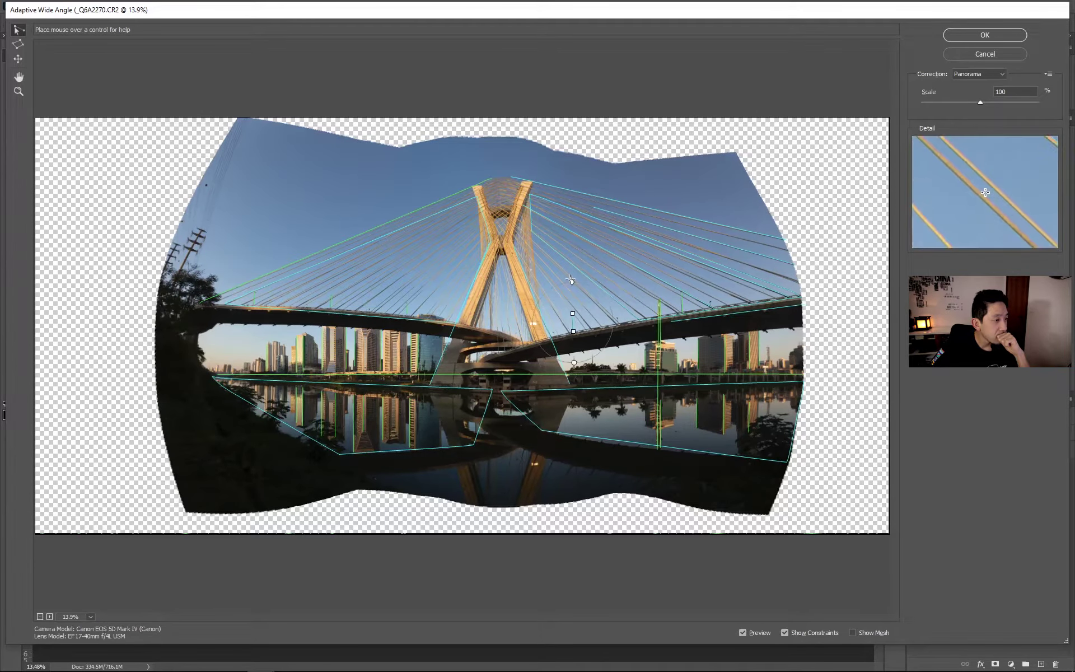
Step: Hide the constraint guides and compare the corrected preview against the uncorrected original
left_click(820, 635)
left_click(822, 636)
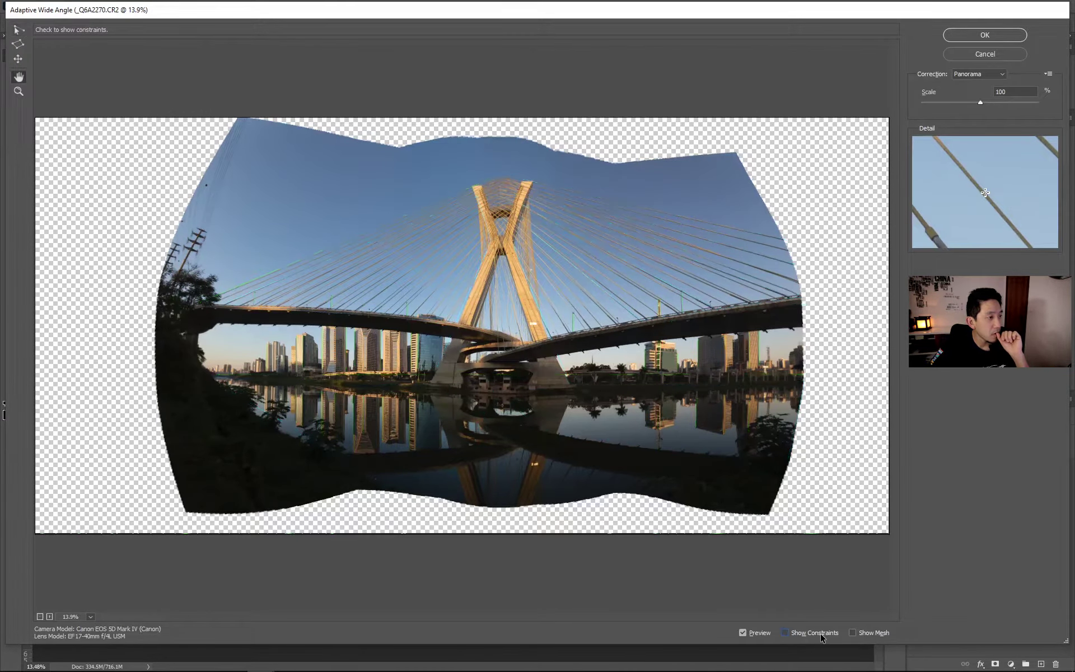
key("h")
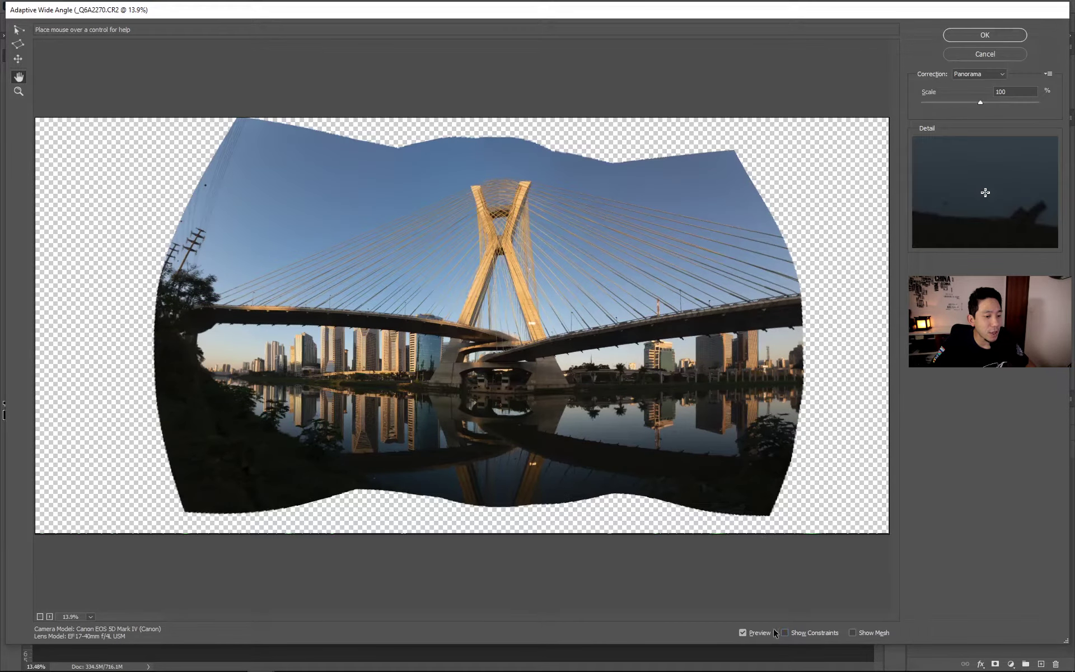
left_click(743, 633)
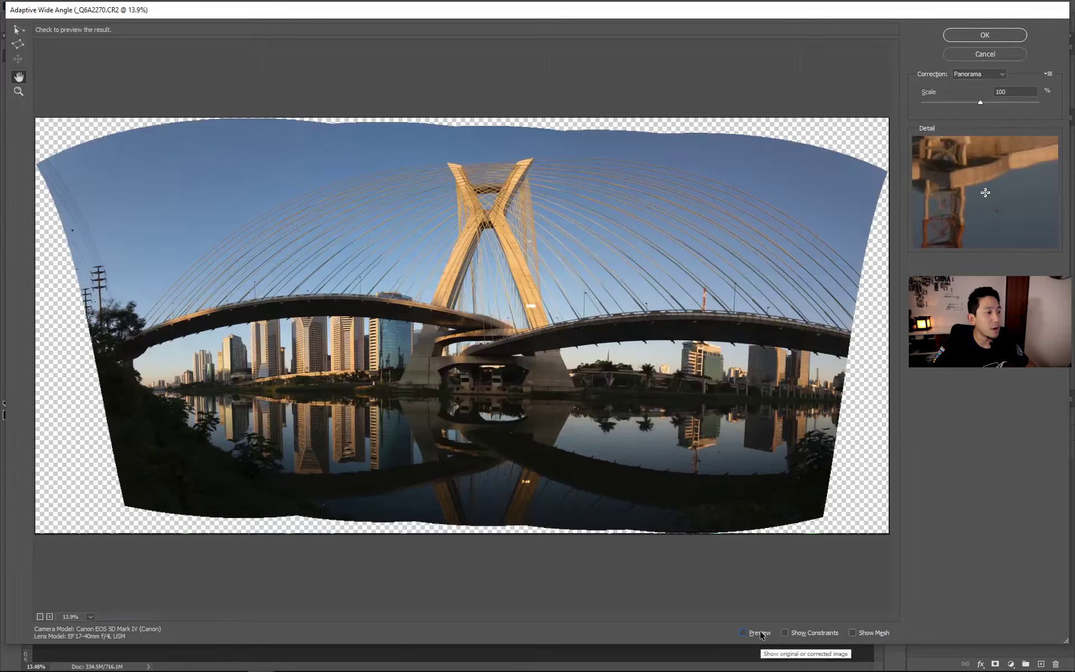
left_click(761, 635)
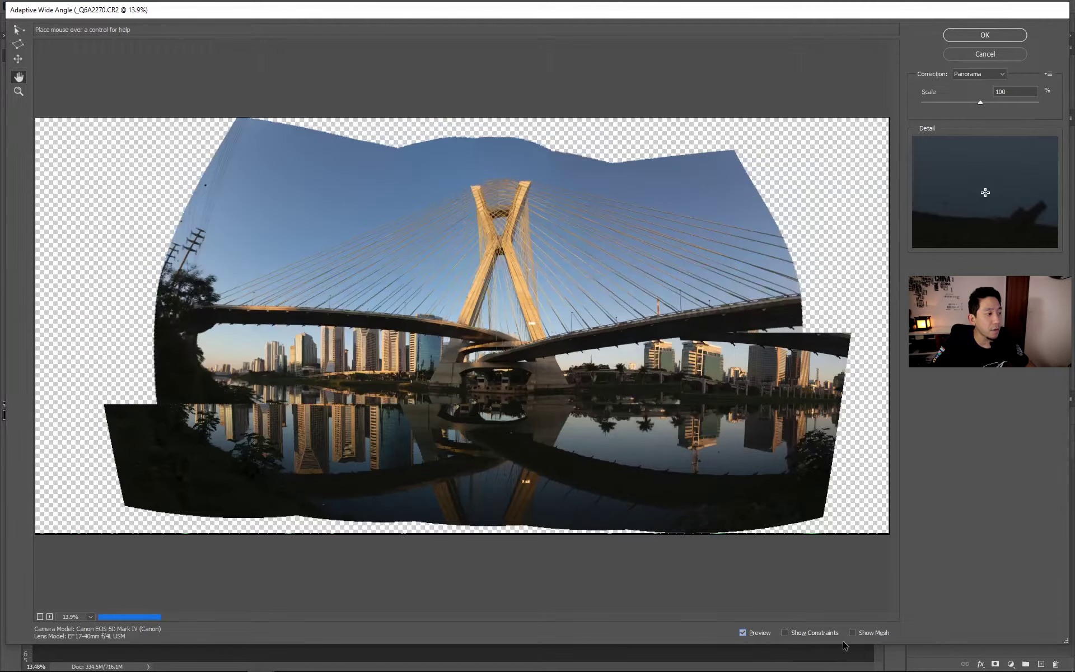
Step: Confirm the Adaptive Wide Angle dialog with OK to straighten the bridge panorama
left_click(984, 35)
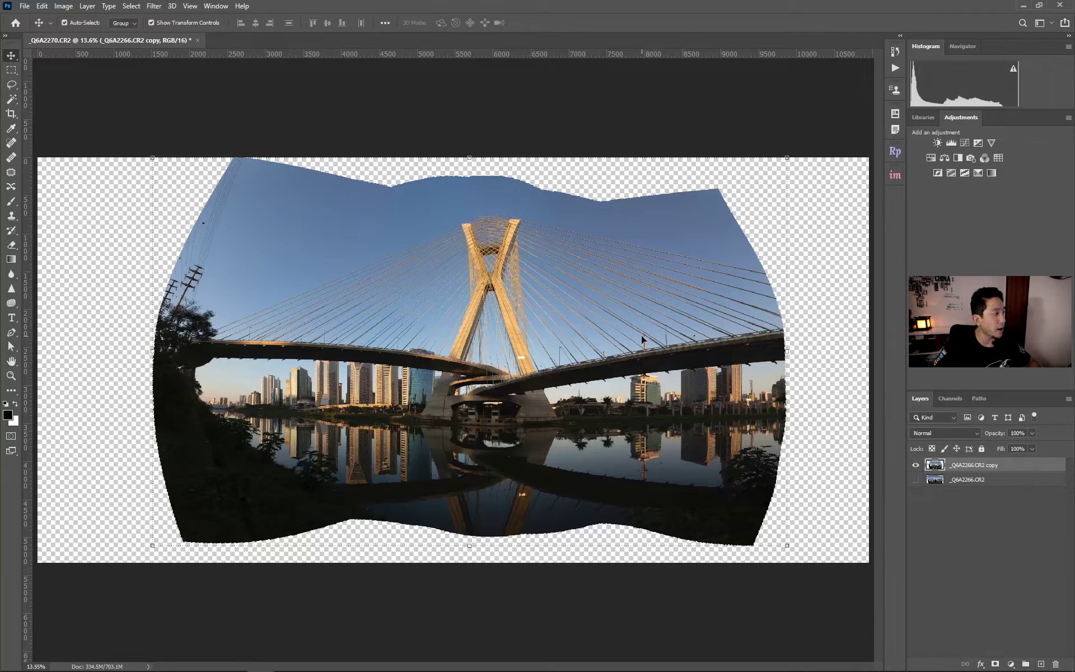
Step: Crop all four edges inward to about 7636 px wide and commit the crop
left_click(15, 119)
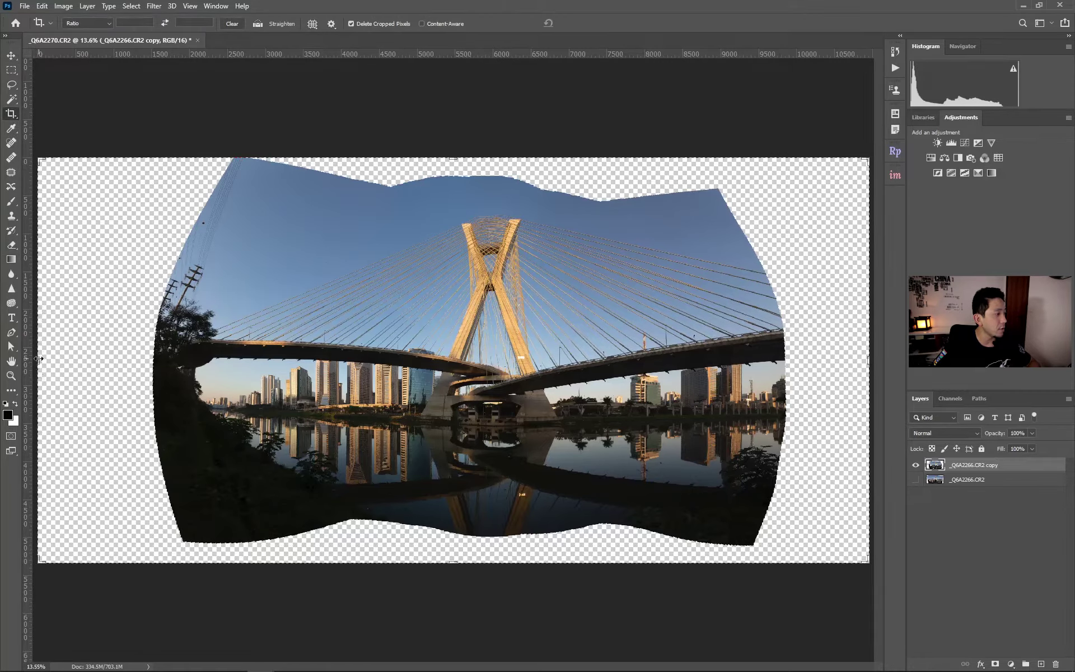
left_click_drag(38, 359, 110, 364)
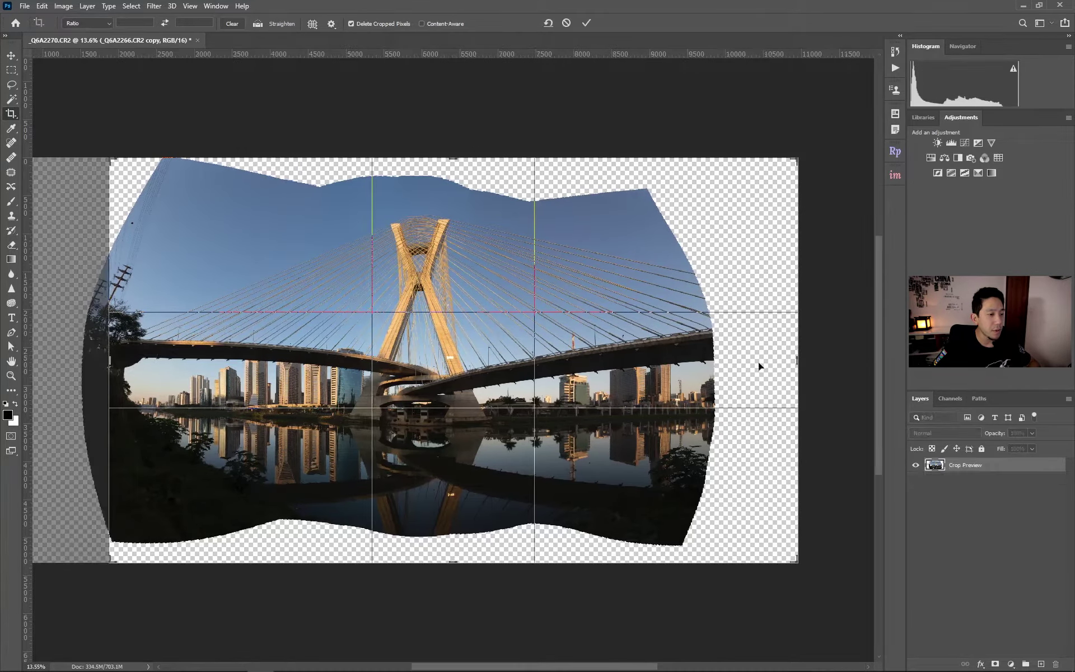
left_click_drag(796, 361, 750, 362)
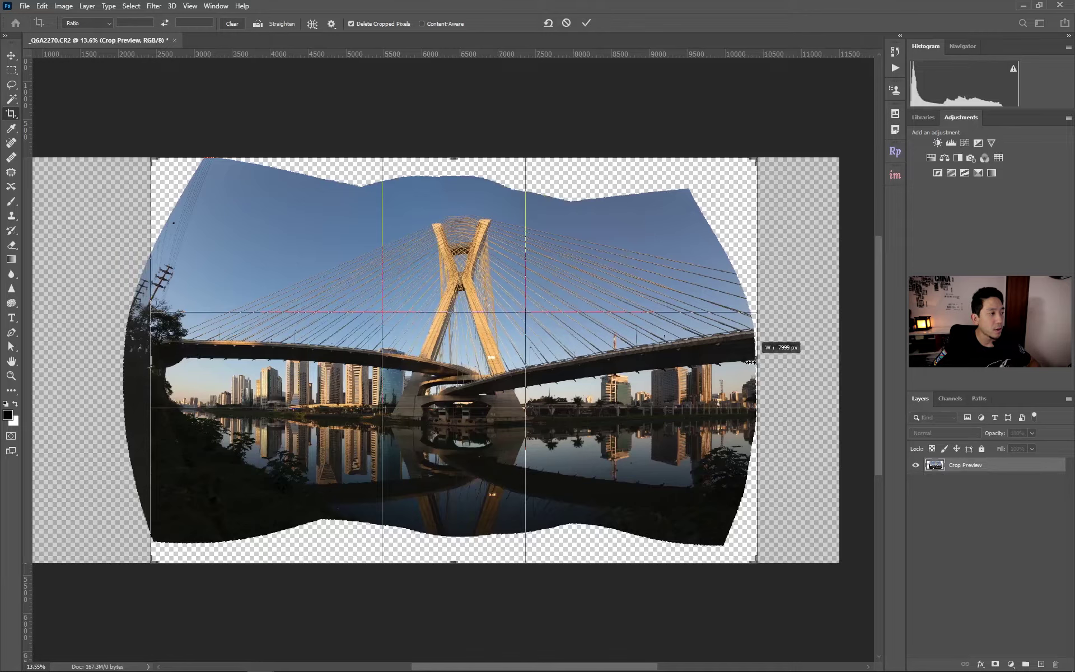
left_click_drag(454, 159, 452, 174)
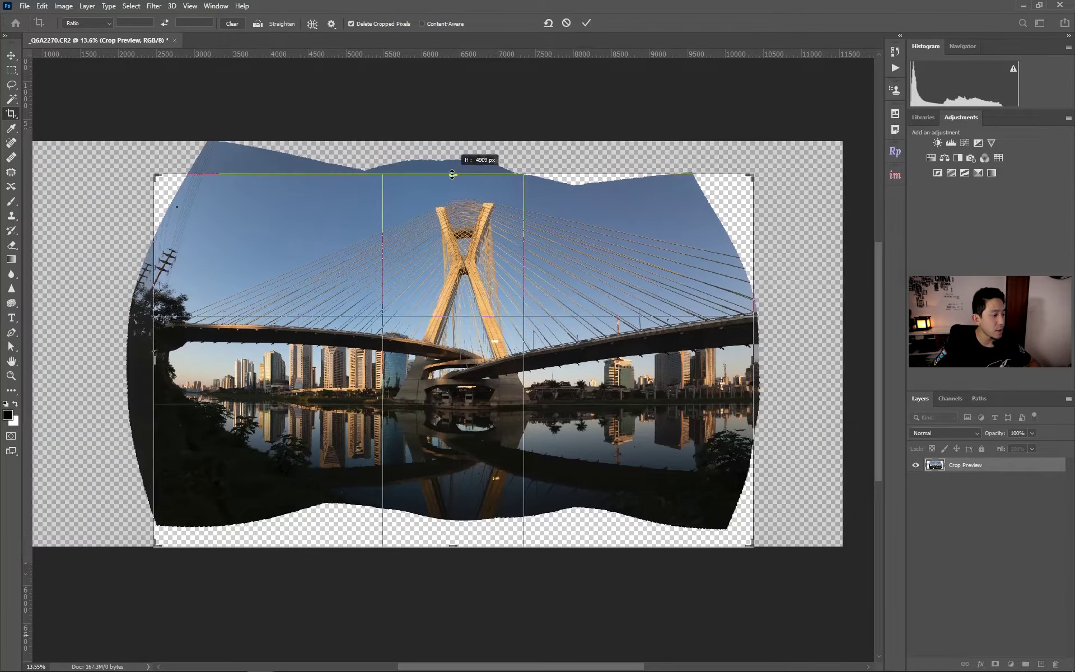
left_click_drag(448, 550, 456, 530)
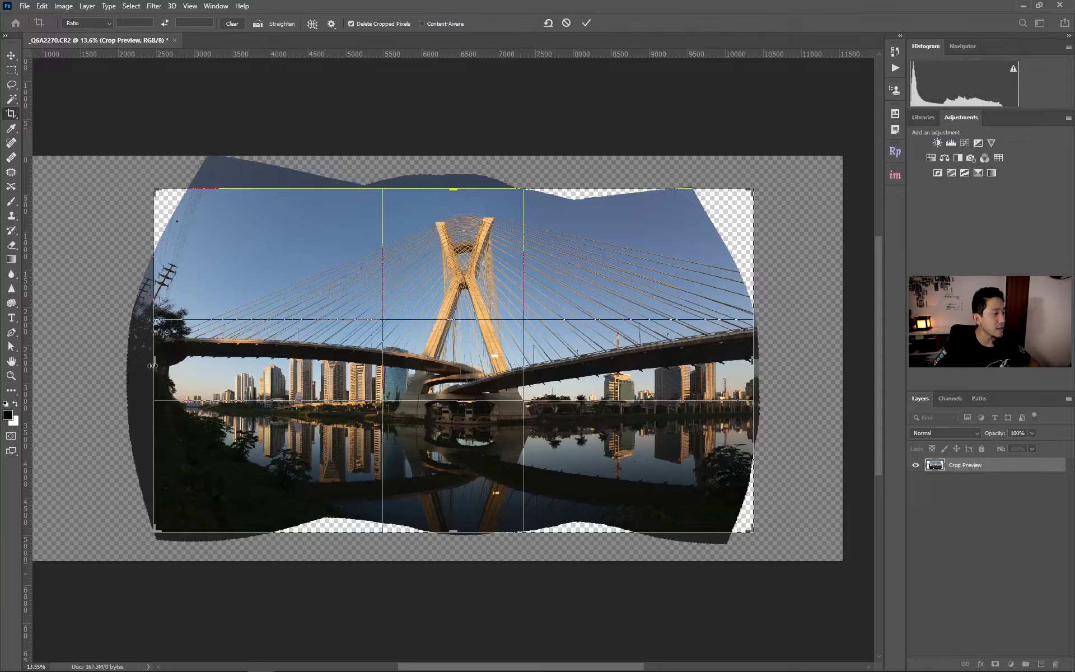
left_click_drag(154, 365, 157, 366)
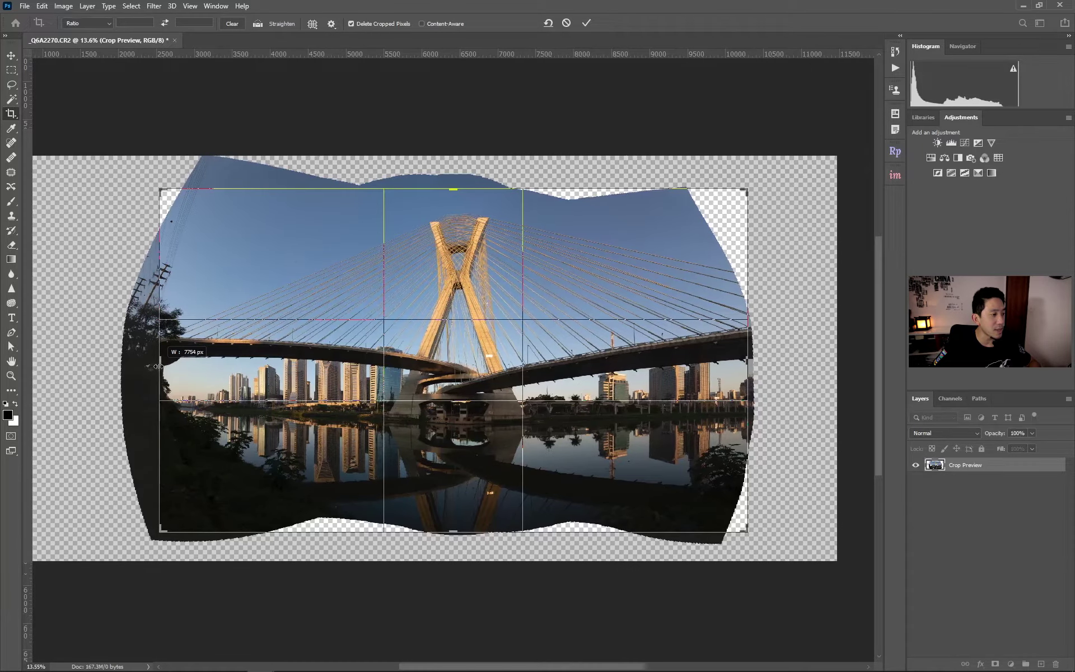
left_click_drag(156, 366, 160, 367)
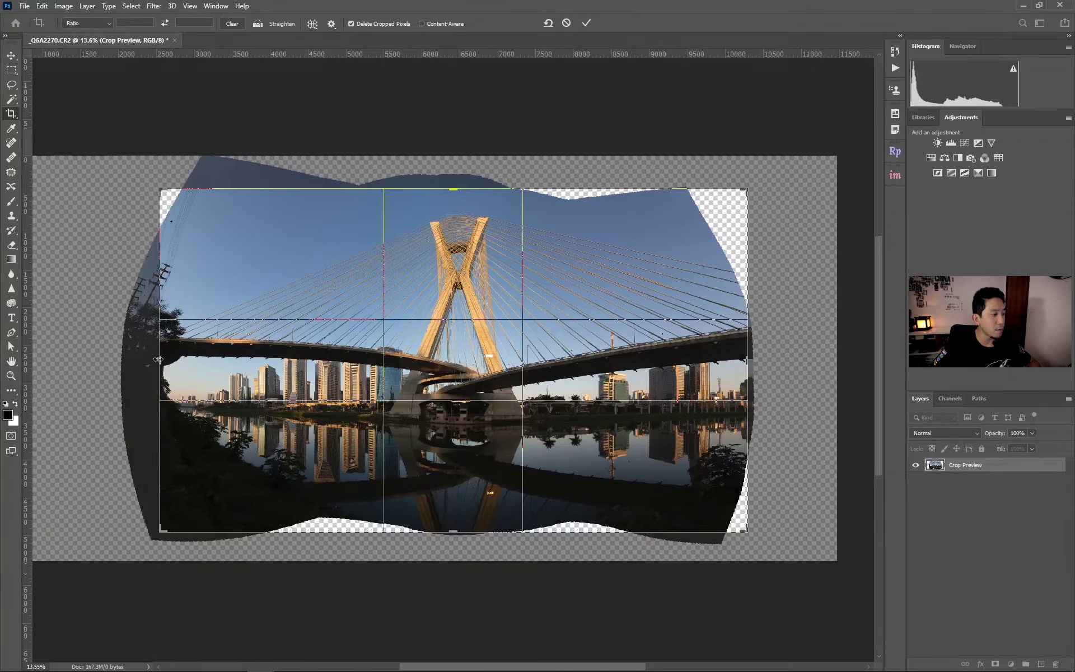
left_click_drag(158, 359, 160, 361)
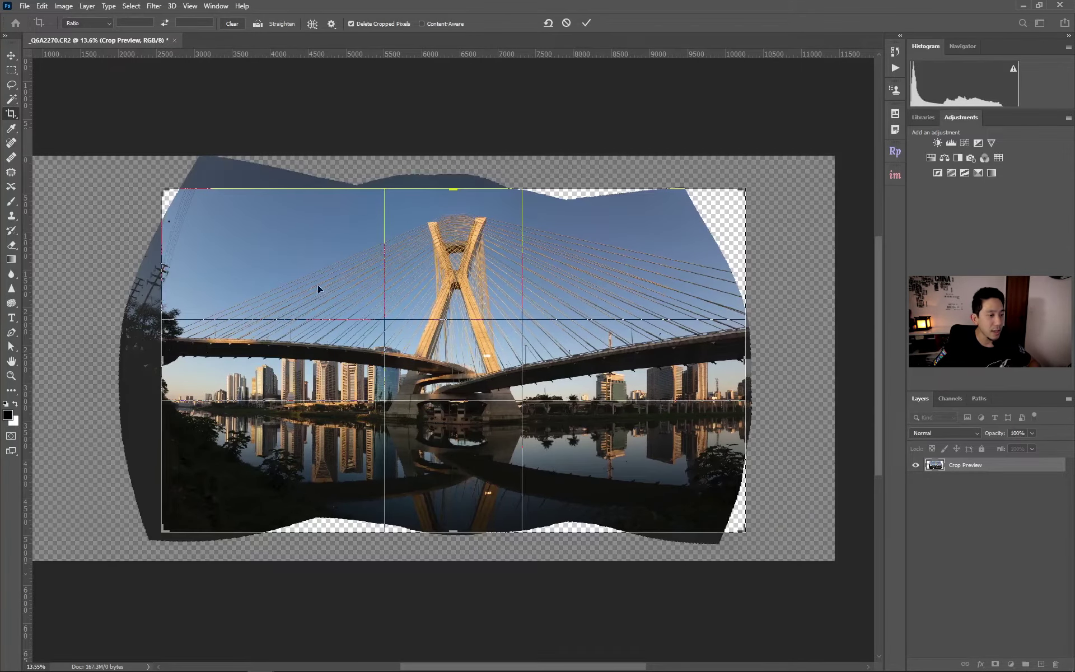
double_click(587, 376)
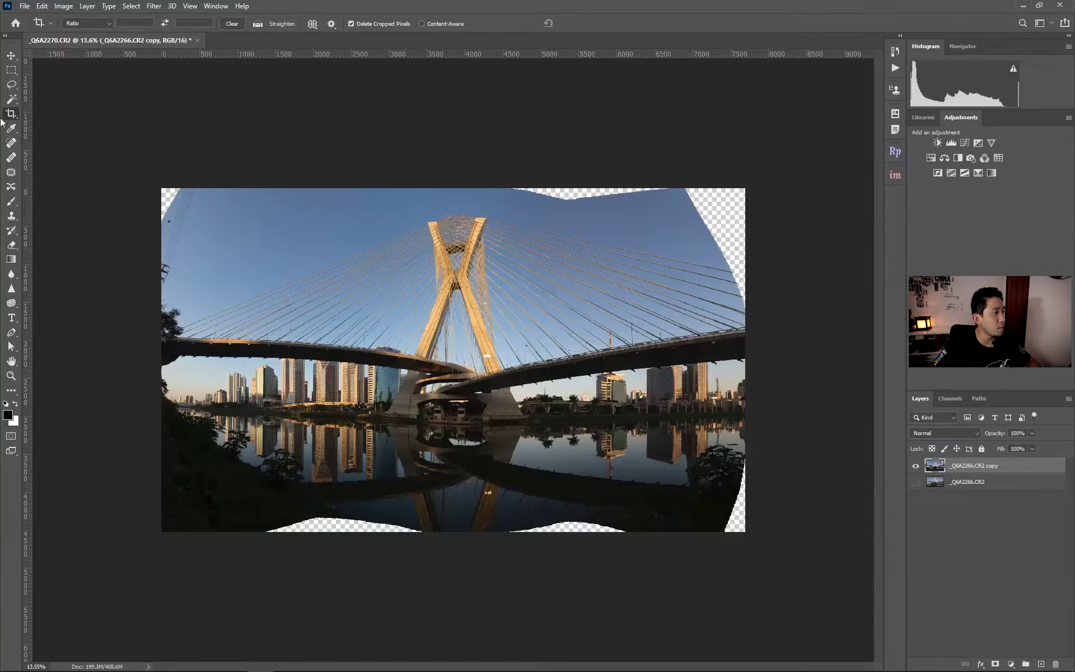
Step: Magic Wand-select the empty top-left, top, upper-right, bottom-right and bottom-centre areas
left_click(13, 99)
left_click(167, 203)
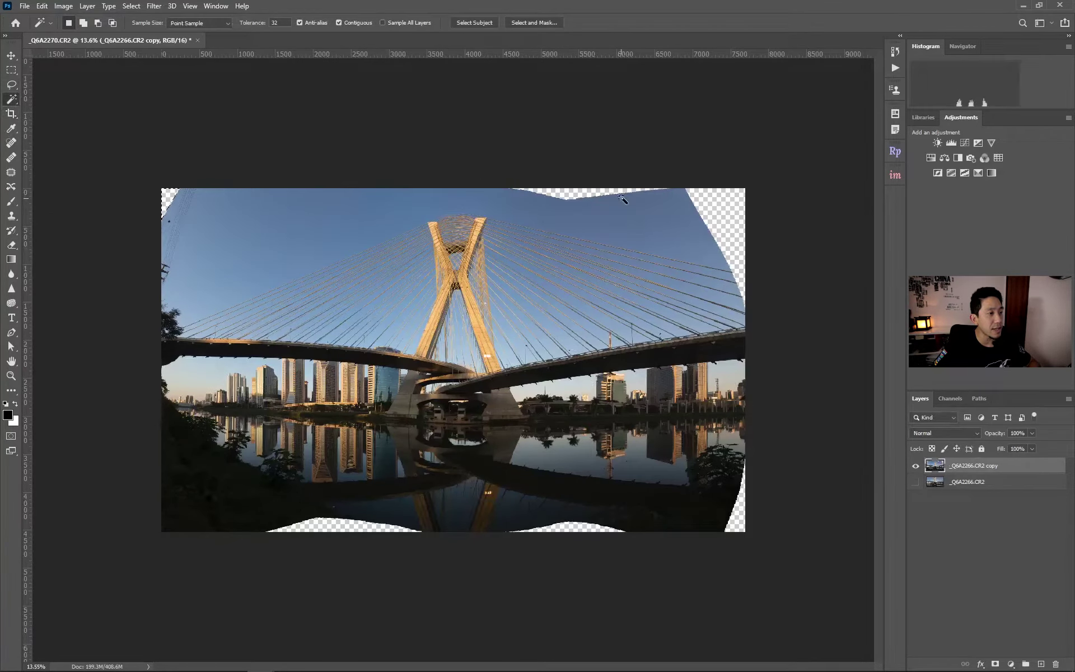
left_click(584, 197)
left_click(714, 204)
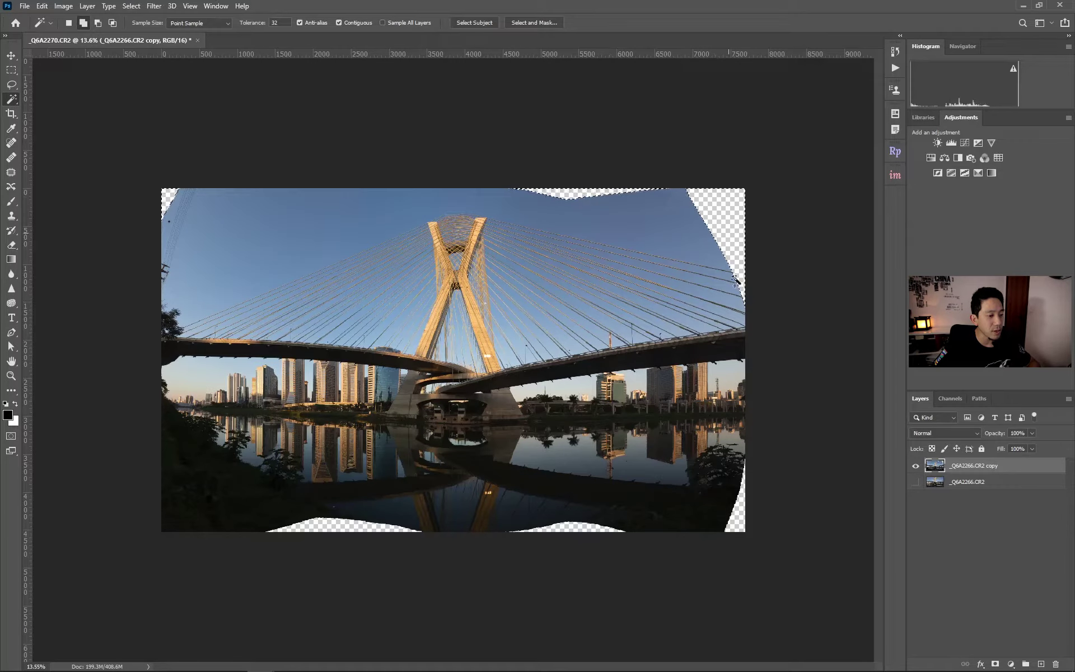
left_click(742, 529)
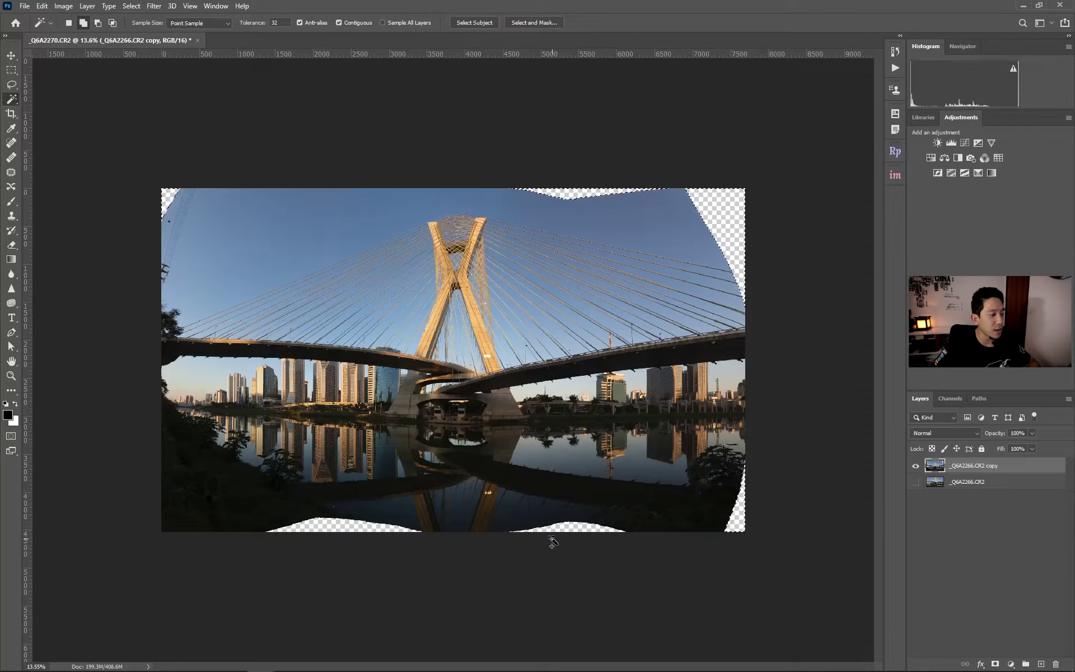
left_click(364, 529, "shift")
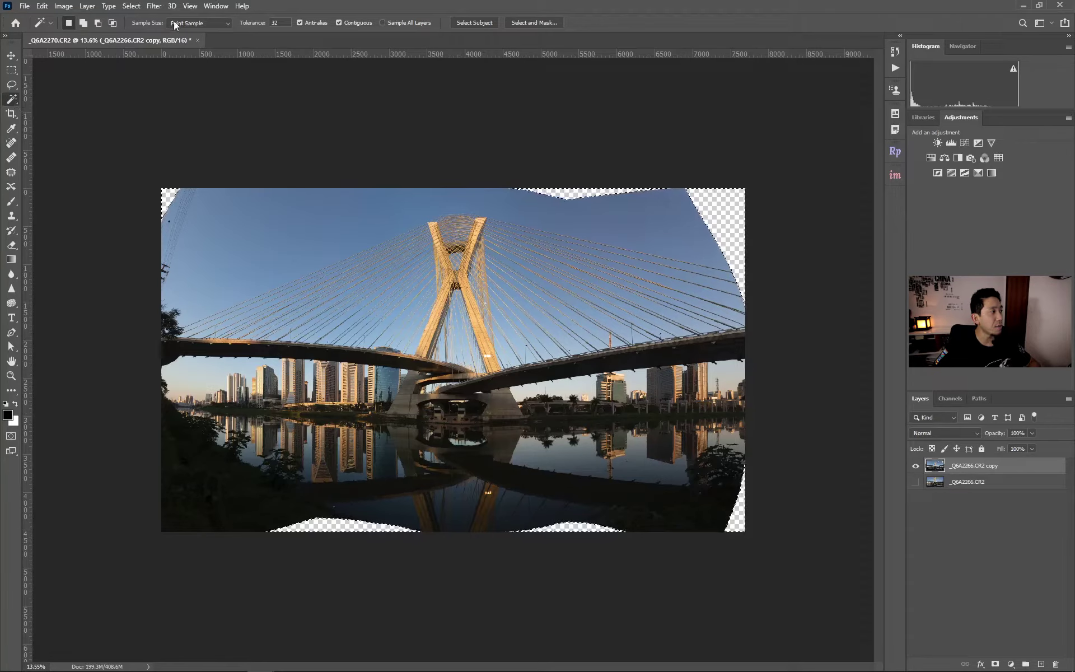
Step: Expand the selection by 1 pixel
left_click(132, 8)
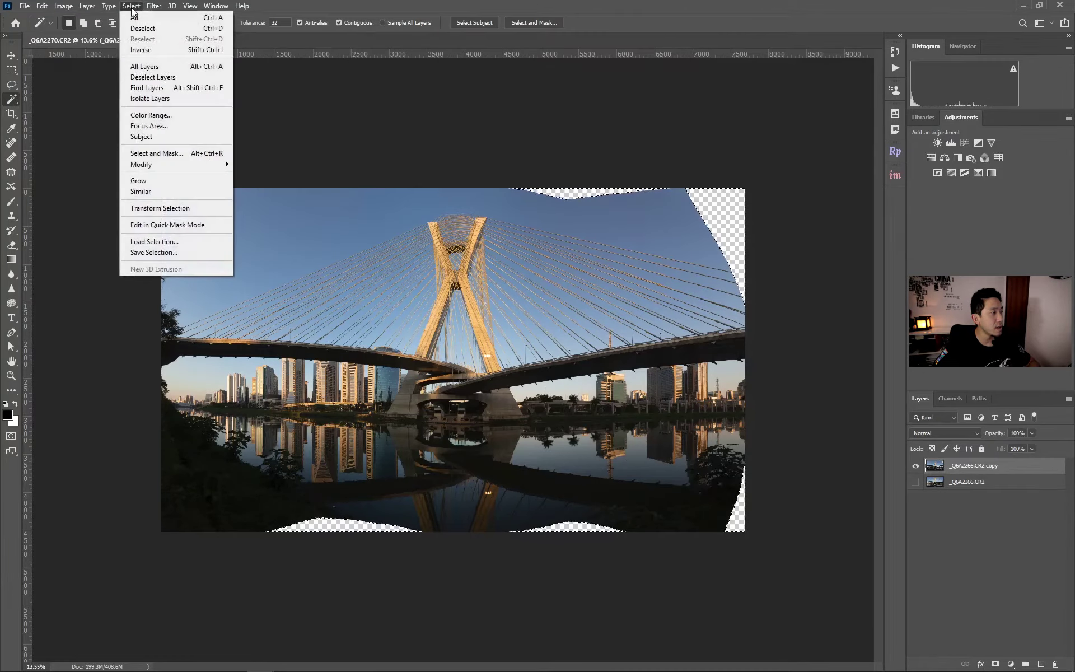
mouse_move(141, 163)
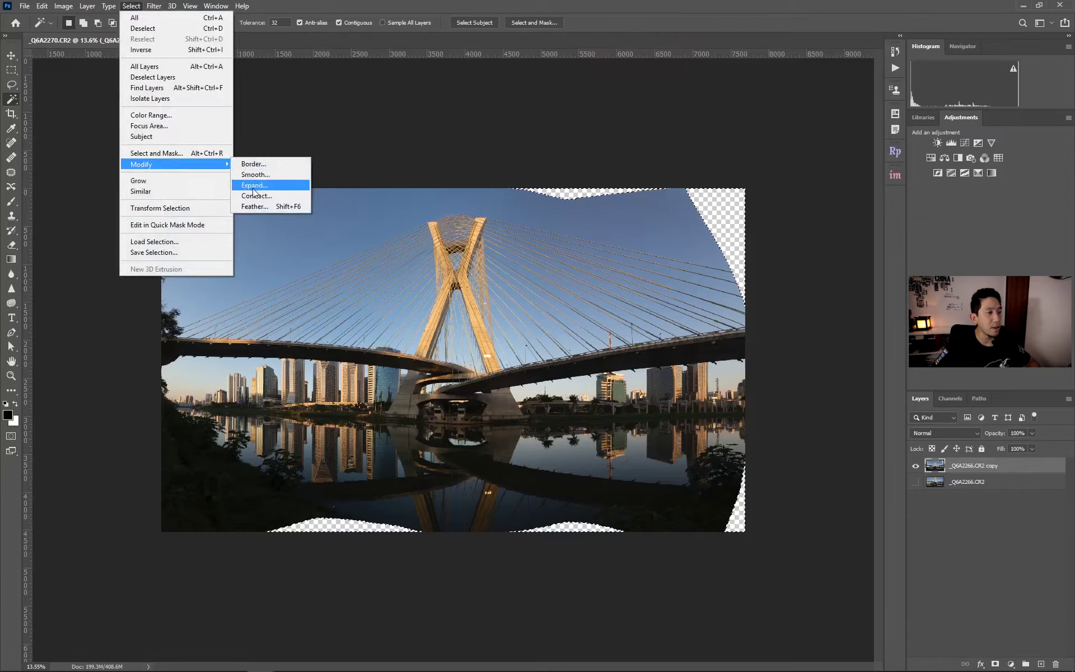
left_click(253, 189)
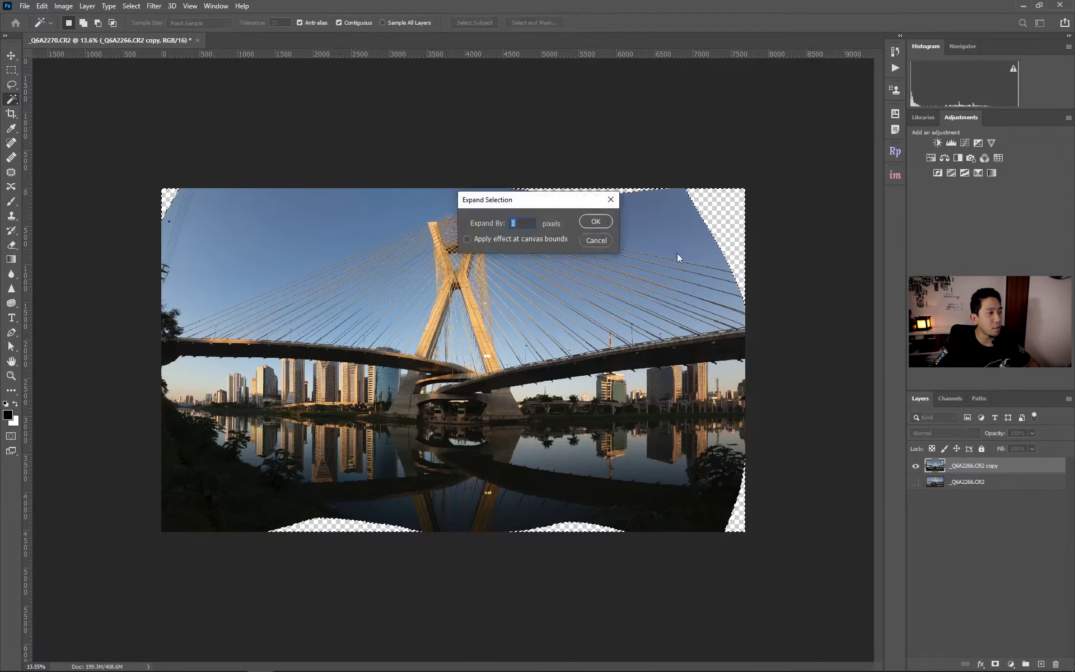
left_click(595, 221)
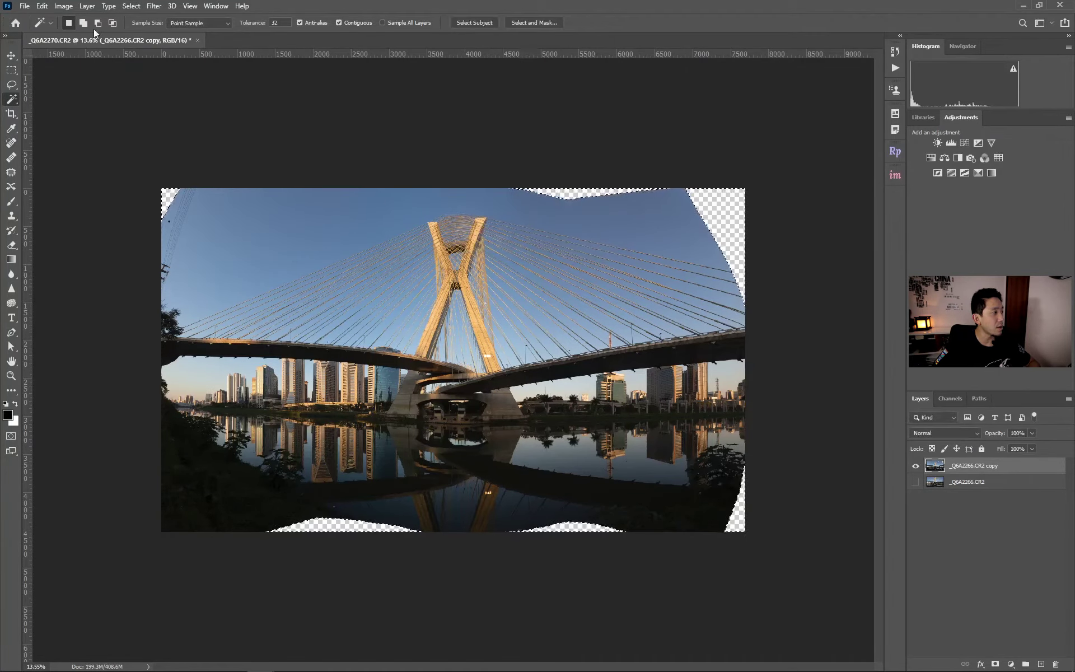
Step: Fill the selected gaps using Edit > Fill with Content-Aware contents
left_click(42, 6)
left_click(68, 181)
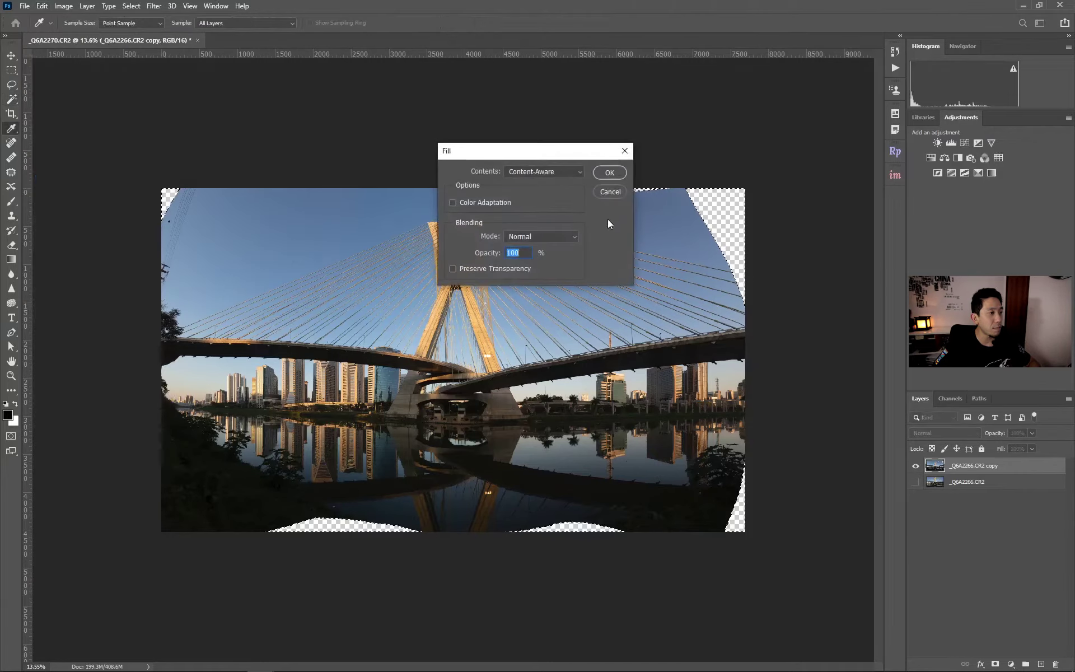
left_click(533, 171)
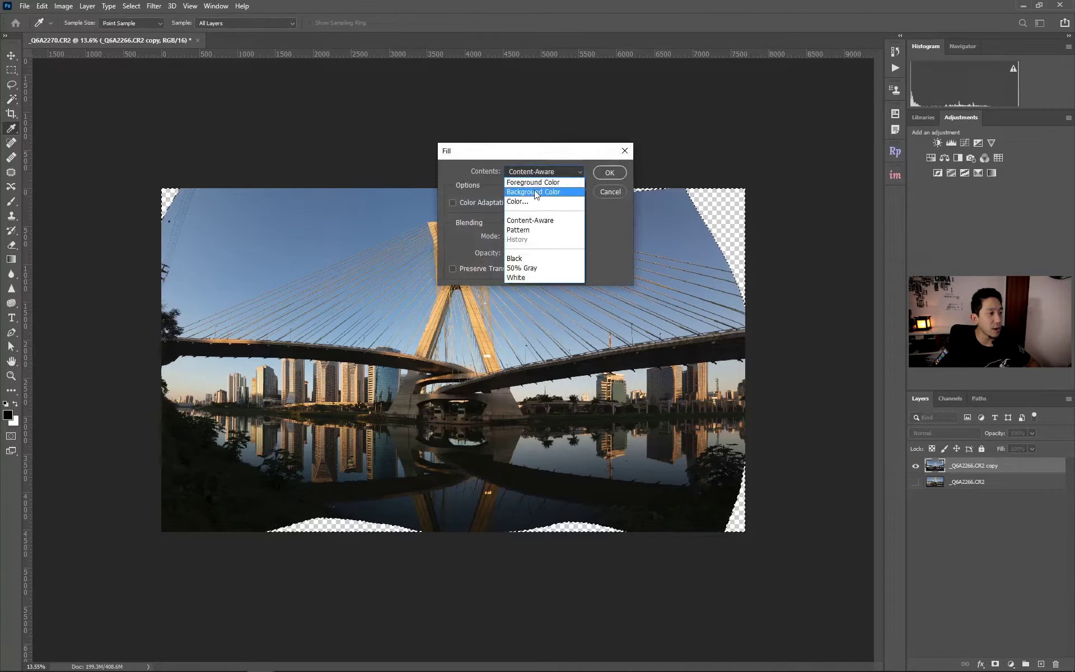
left_click(546, 218)
left_click(614, 175)
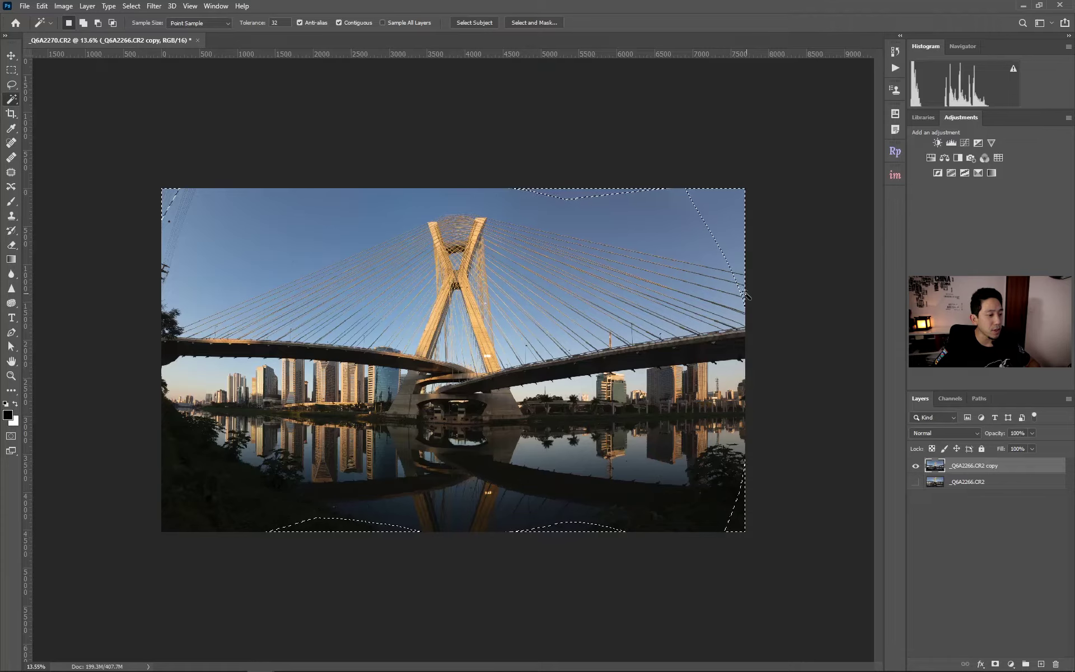
Step: Add the remaining empty bottom-edge areas to the selection
left_click(431, 529, "shift")
left_click(560, 528, "shift")
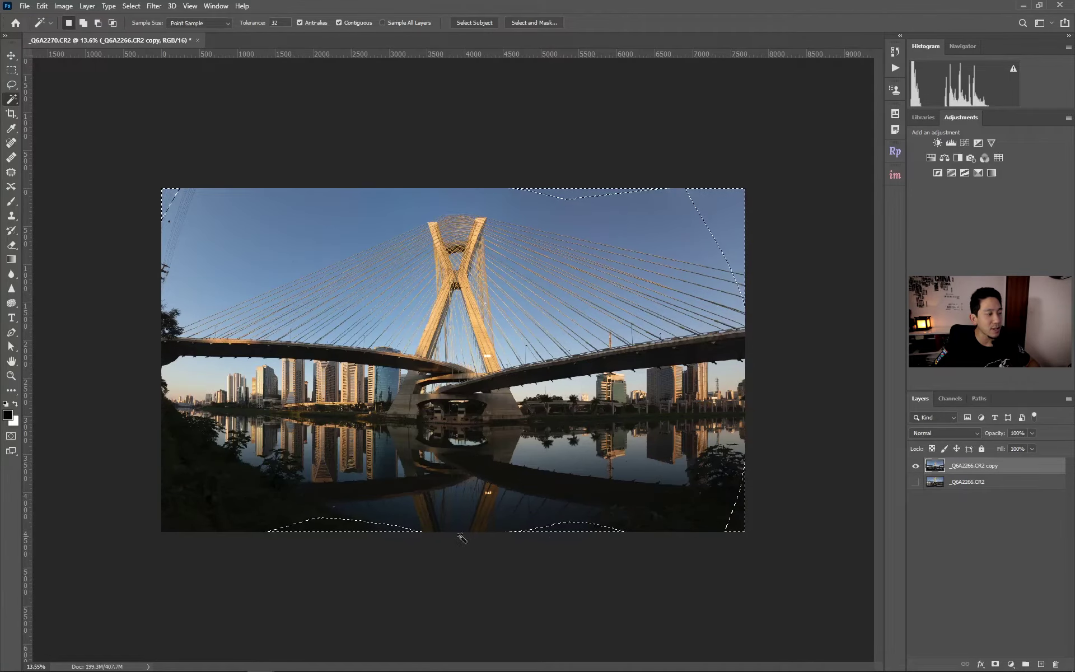
left_click(740, 509, "shift")
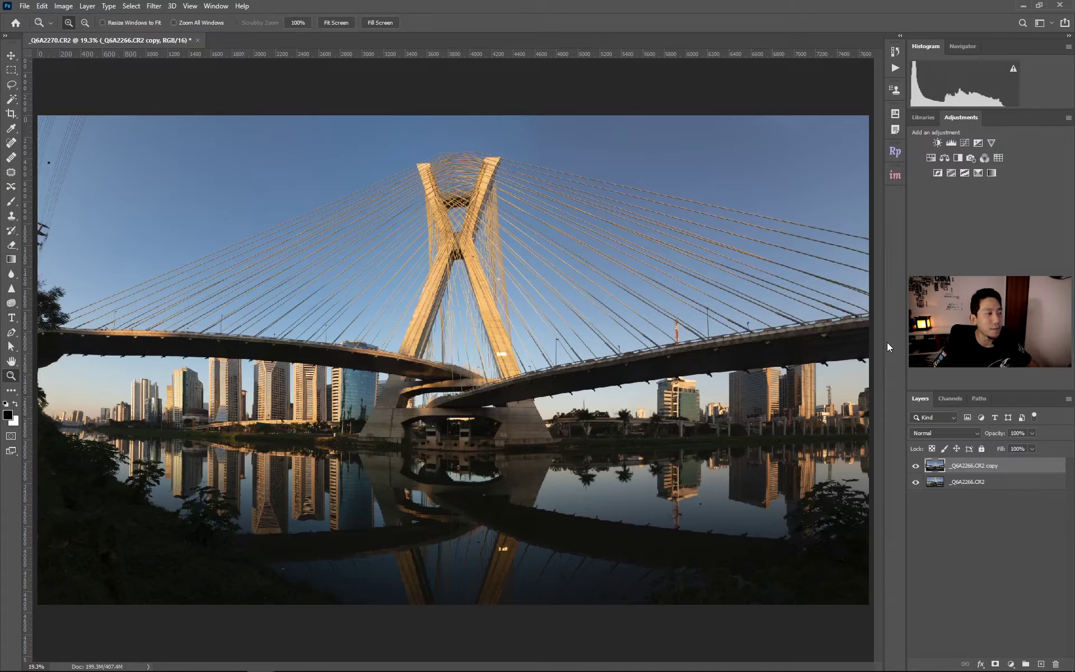
left_click(915, 467)
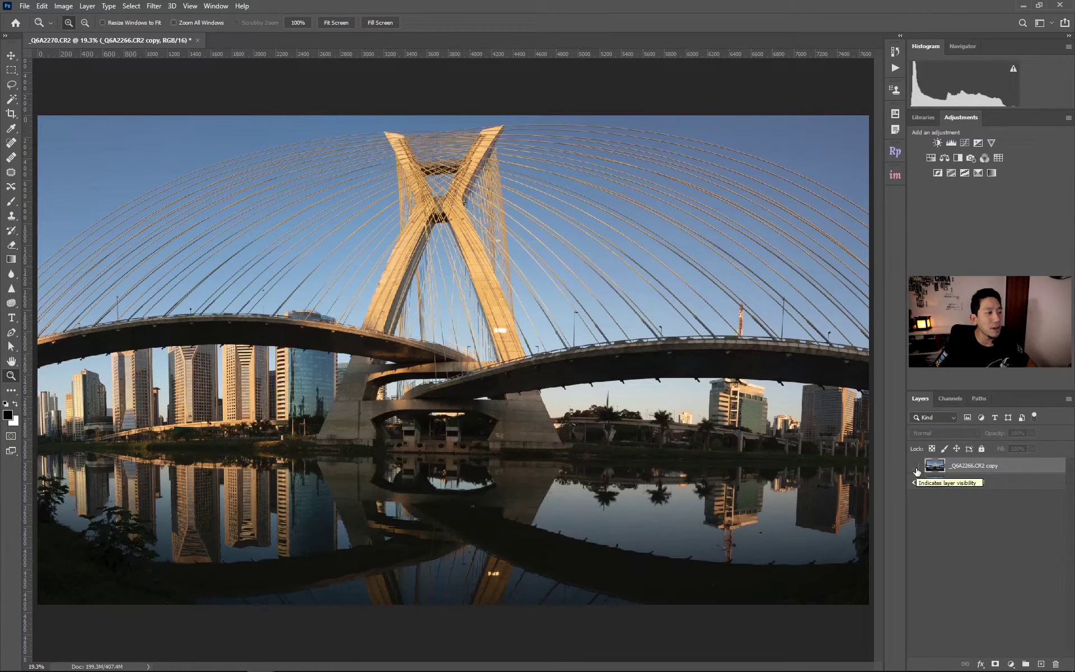
left_click(916, 466)
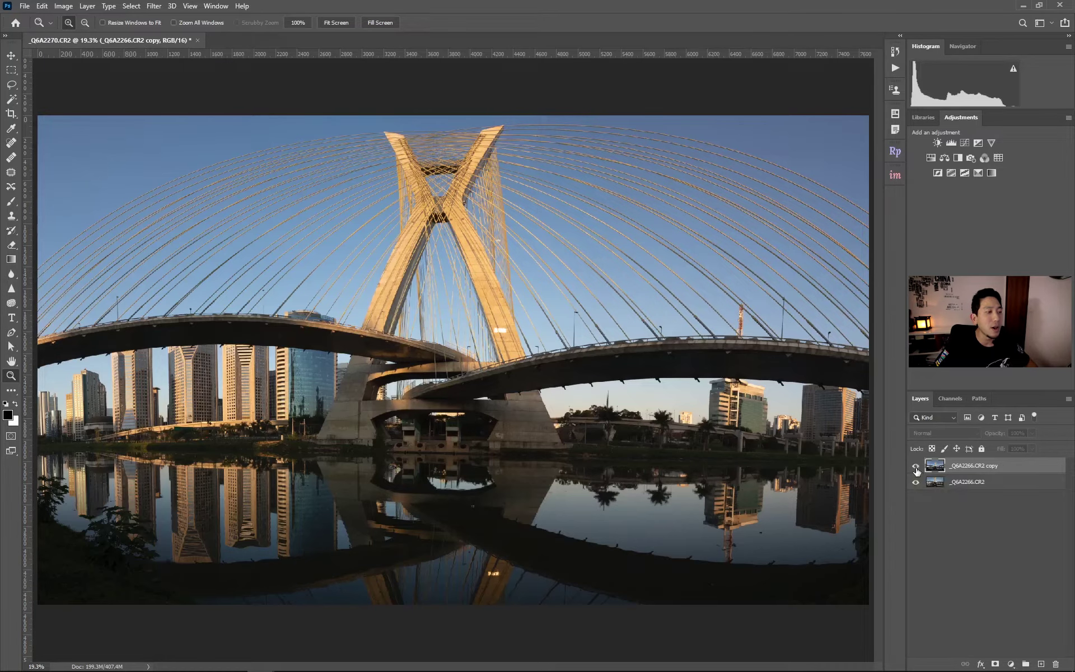